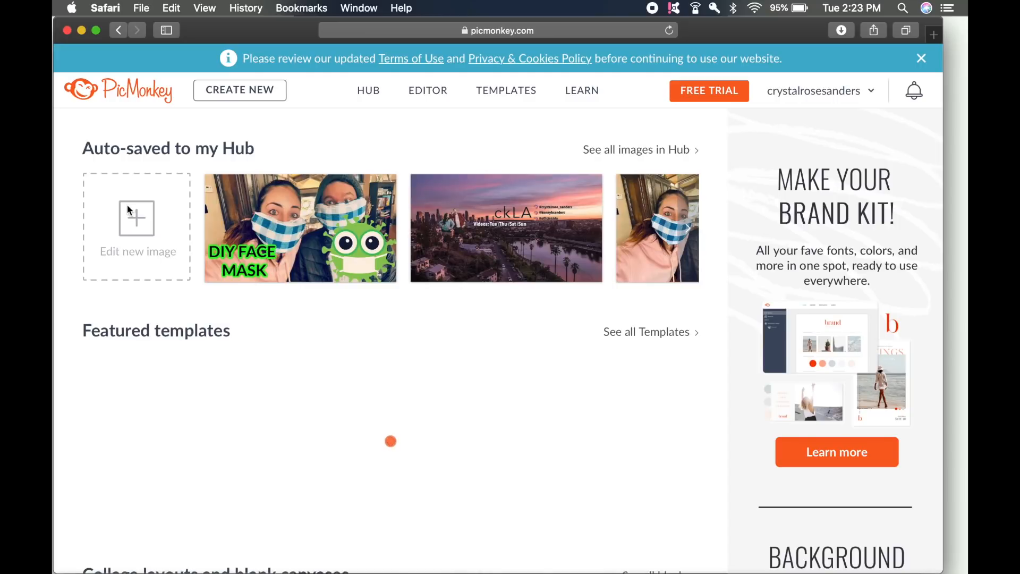
- Start a new image by uploading IMG_5074.JPG from the computer's Desktop folder
left_click(137, 220)
left_click(498, 423)
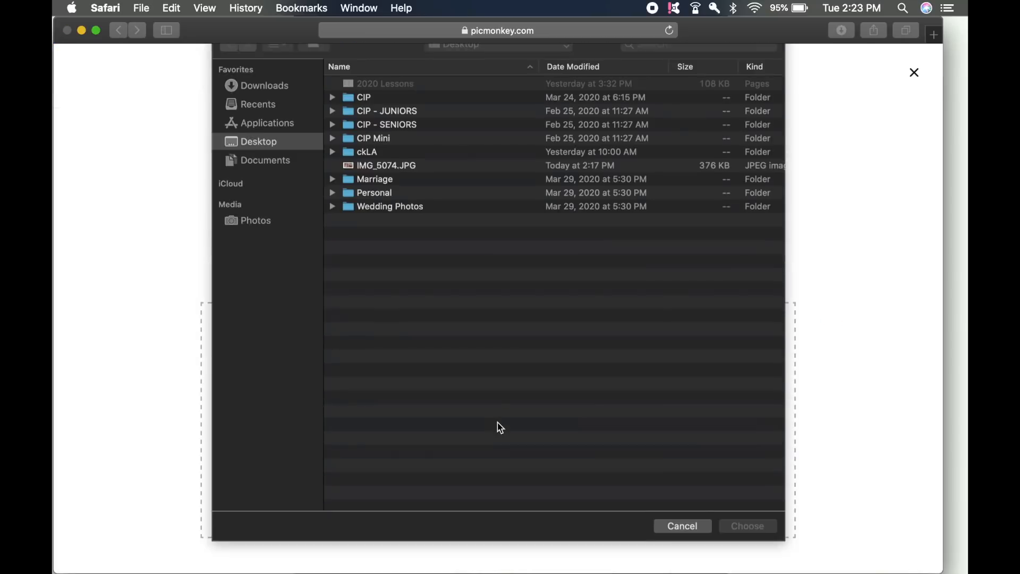
left_click(400, 187)
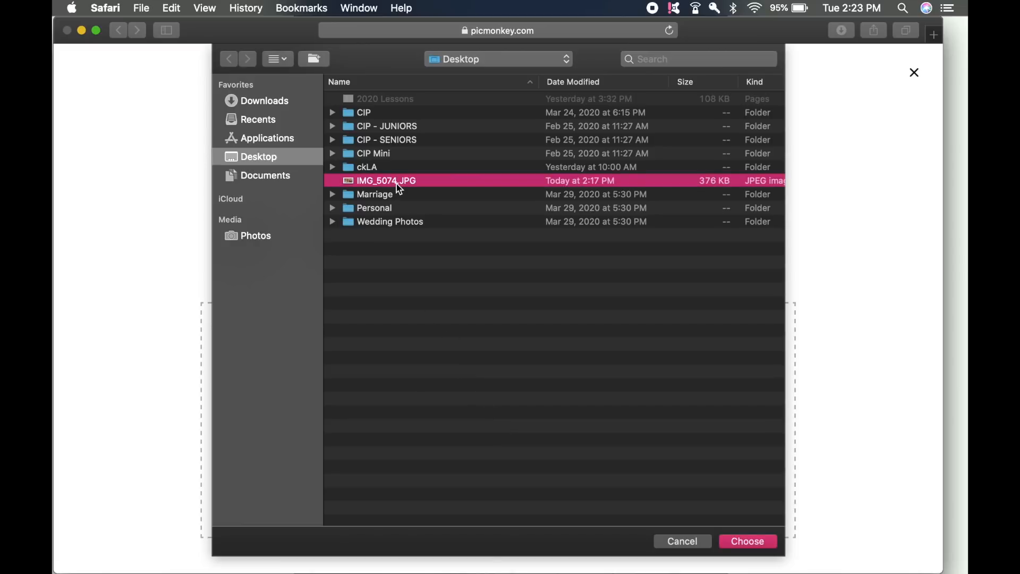
left_click(736, 542)
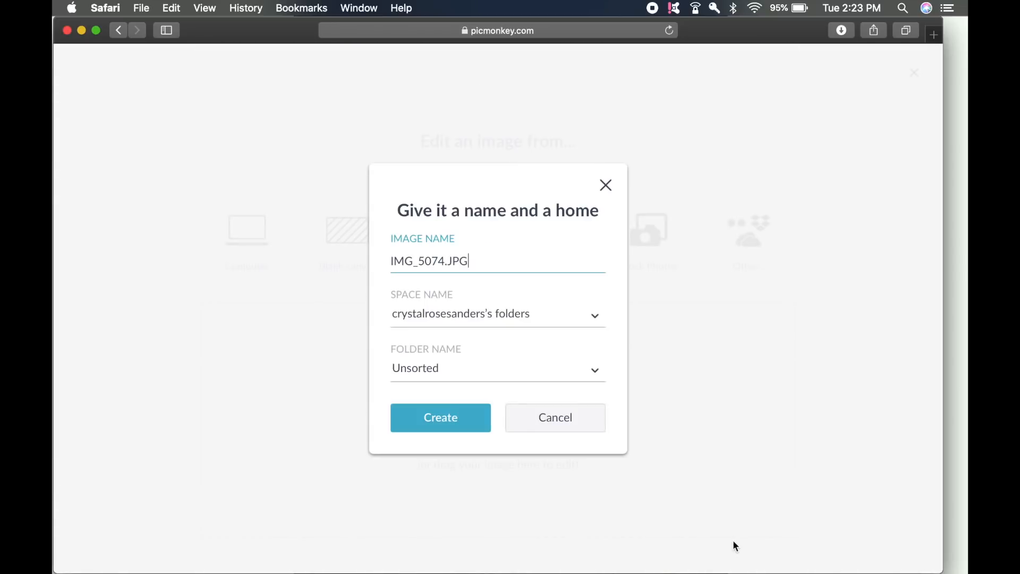
- Name the image "Thumbnail Video" and create it in the Unsorted folder
left_click_drag(471, 260, 366, 263)
type("Thumbnail Video")
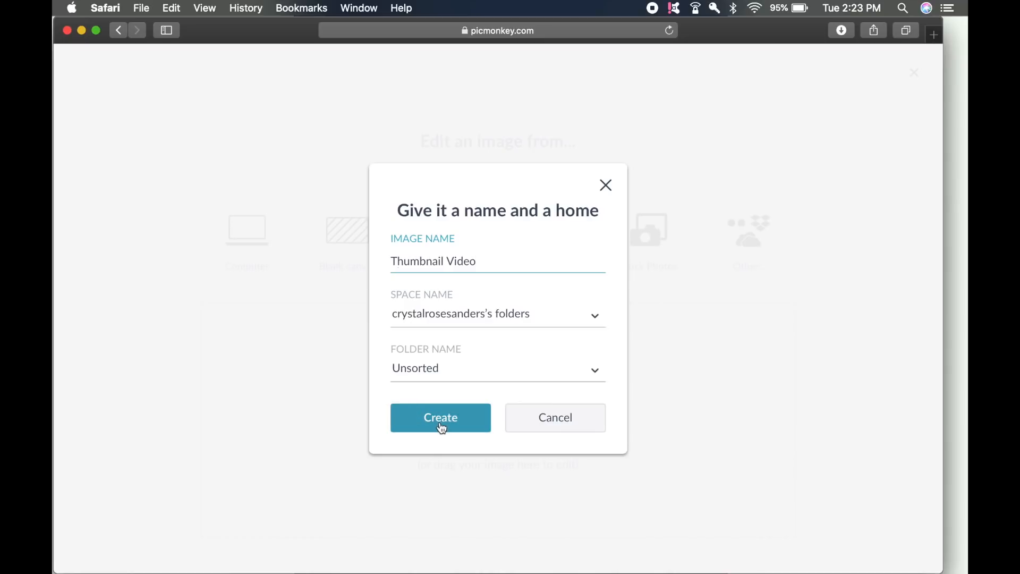
left_click(441, 419)
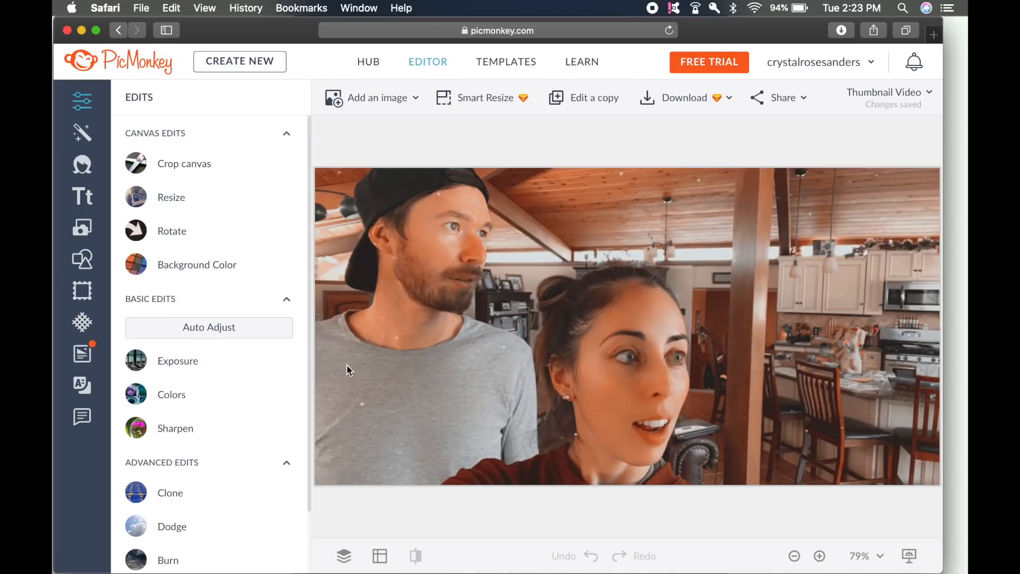
- Crop the canvas to the YouTube Thumbnail preset, 1280 x 720 px, with the crop frame shifted slightly toward the photo's left edge
left_click(187, 163)
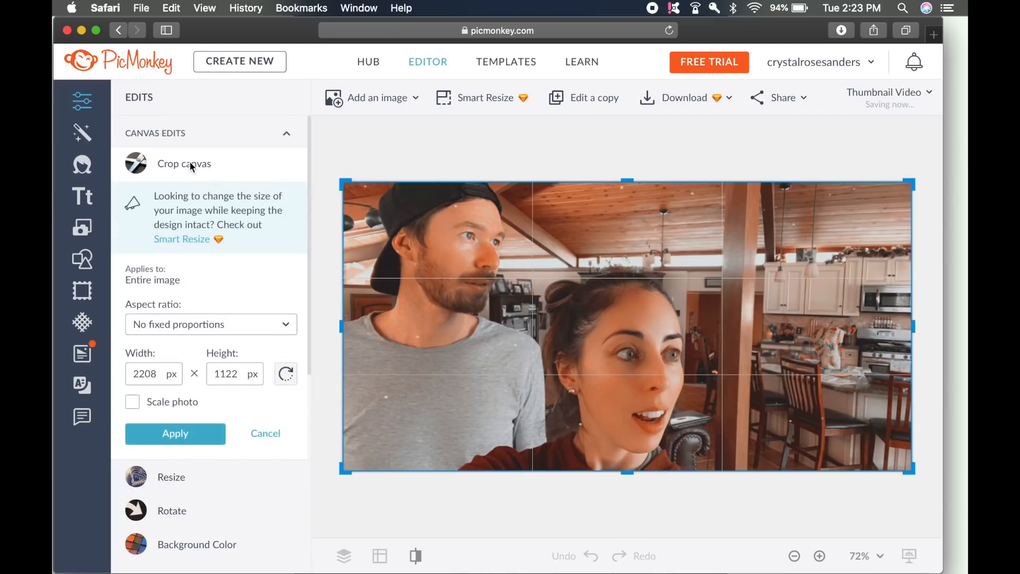
left_click(282, 328)
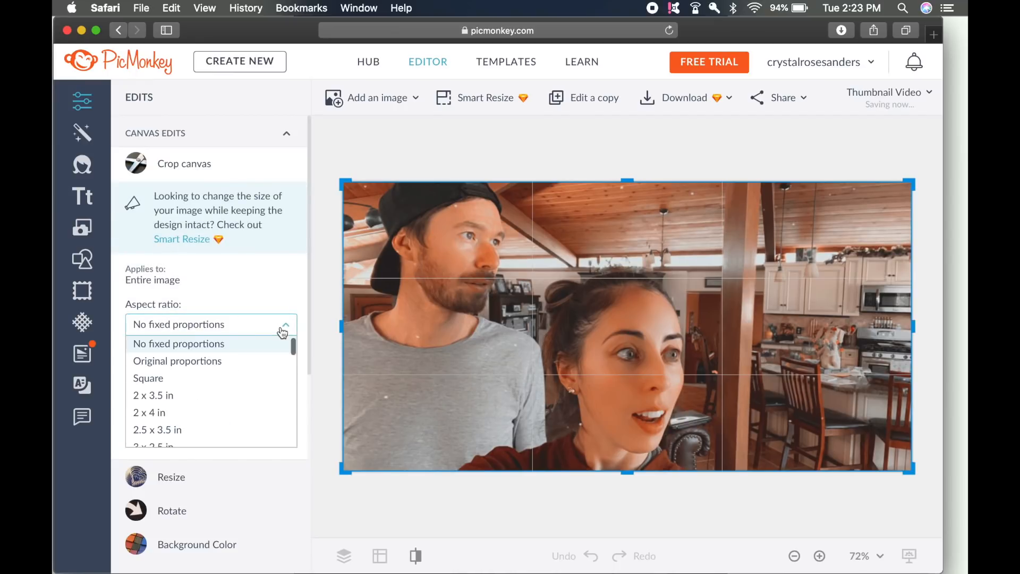
scroll(269, 366, "down", 15)
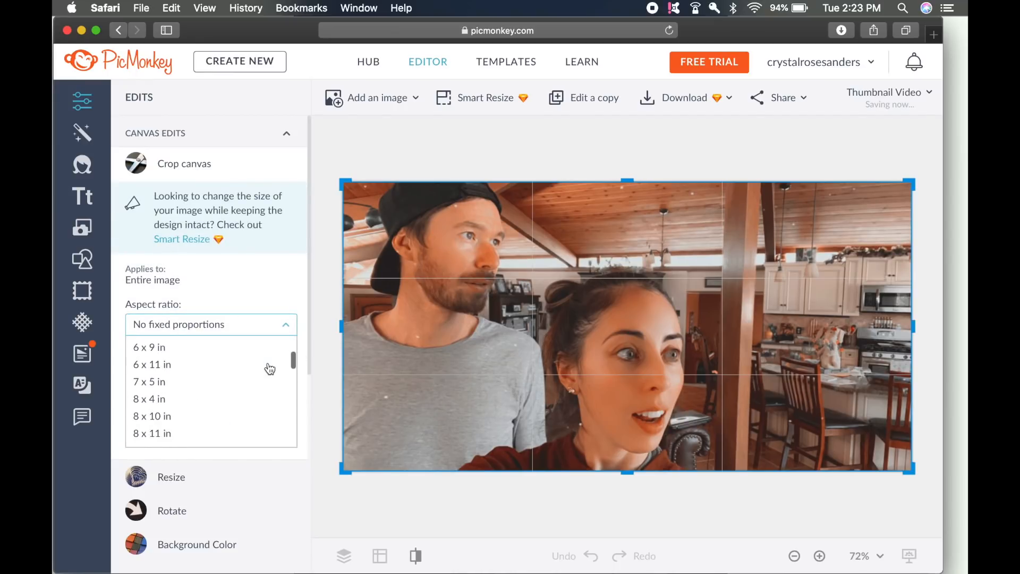
scroll(270, 368, "down", 15)
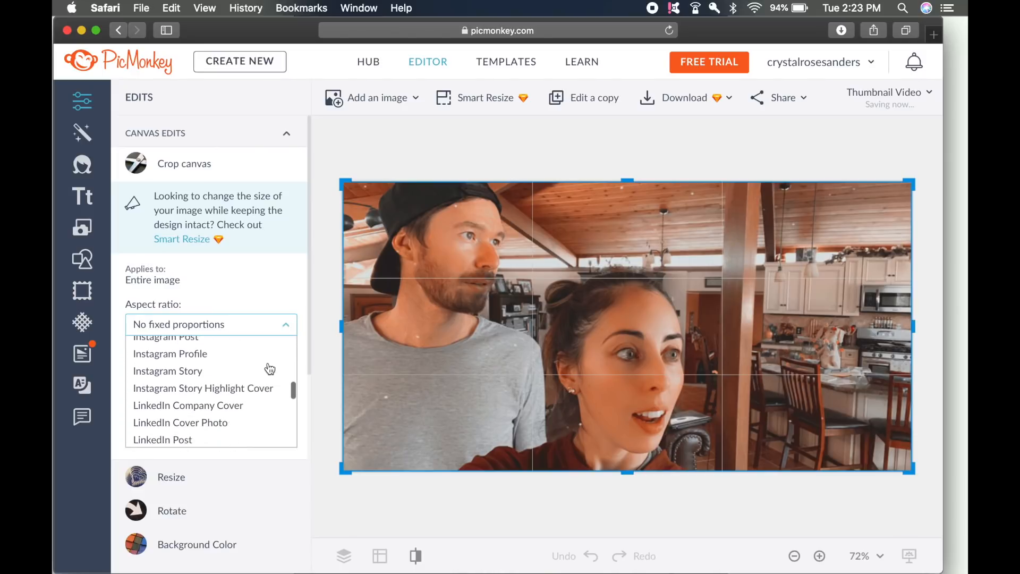
scroll(270, 368, "down", 15)
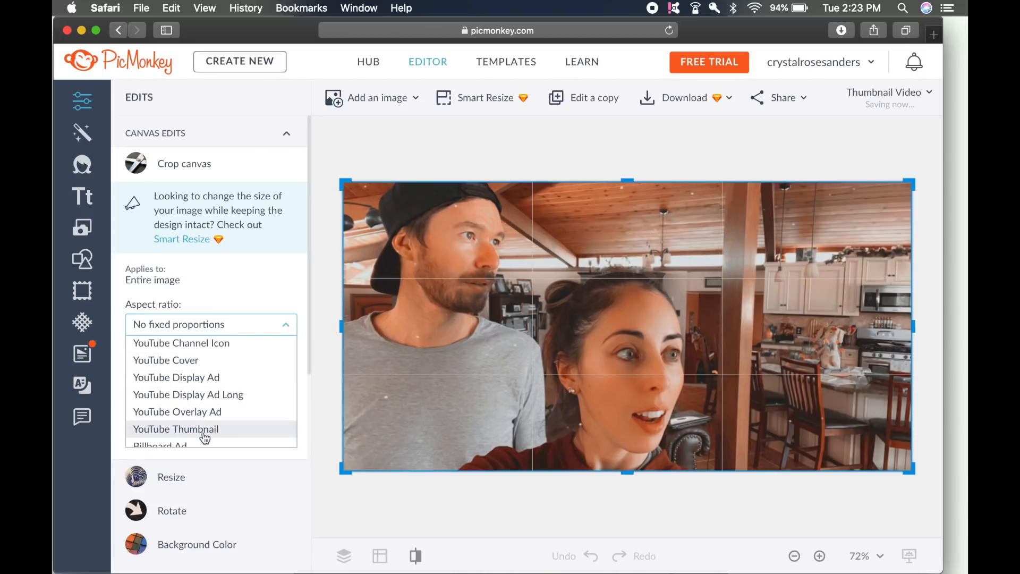
left_click(194, 432)
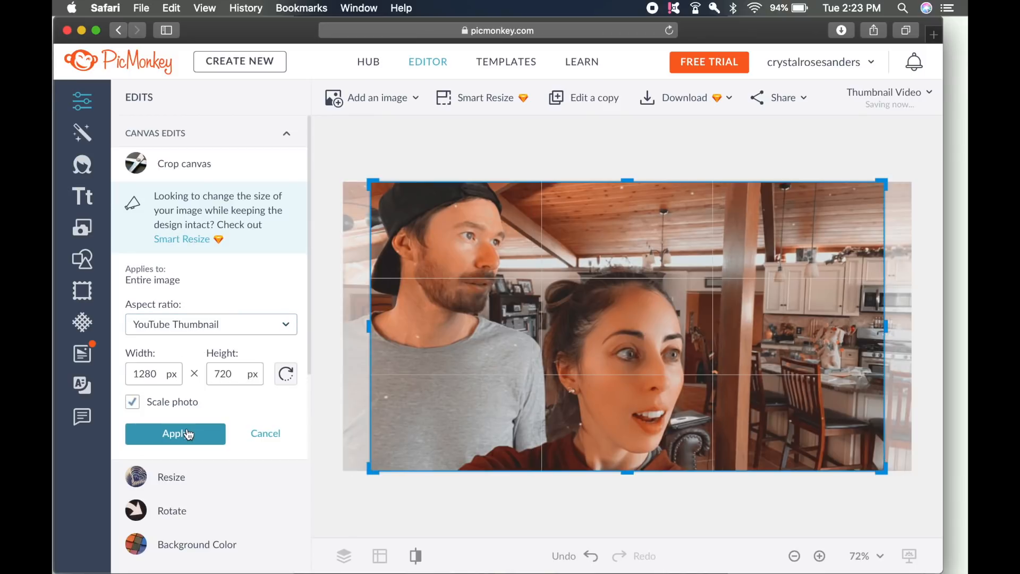
left_click_drag(584, 359, 563, 360)
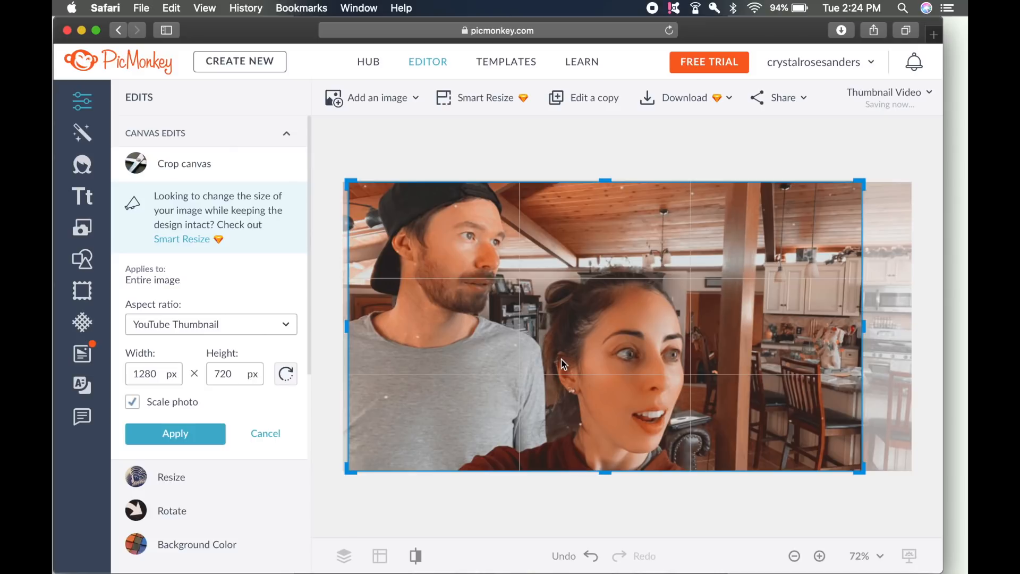
left_click(174, 434)
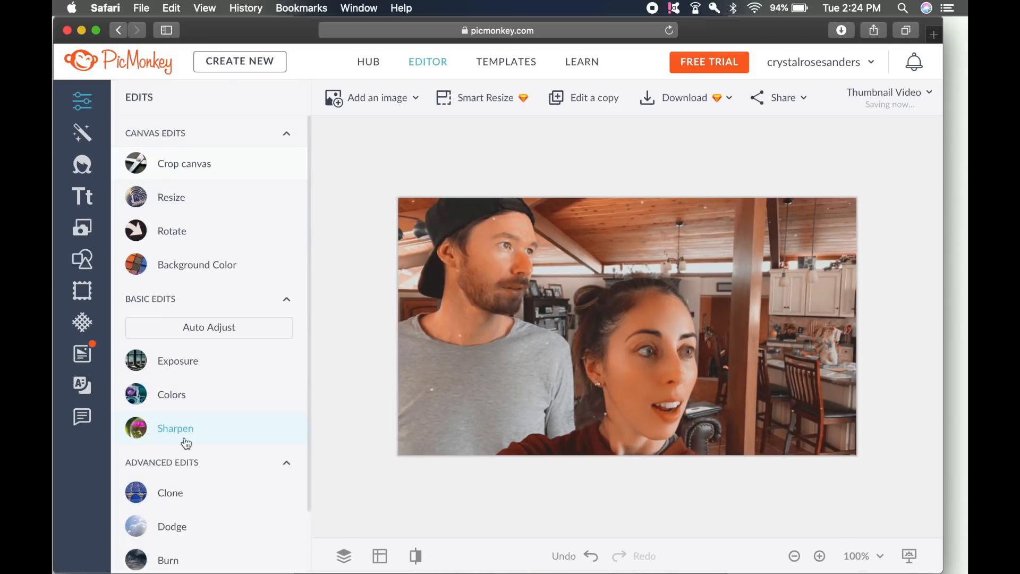
- Apply Auto Adjust to the cropped photo
left_click(88, 140)
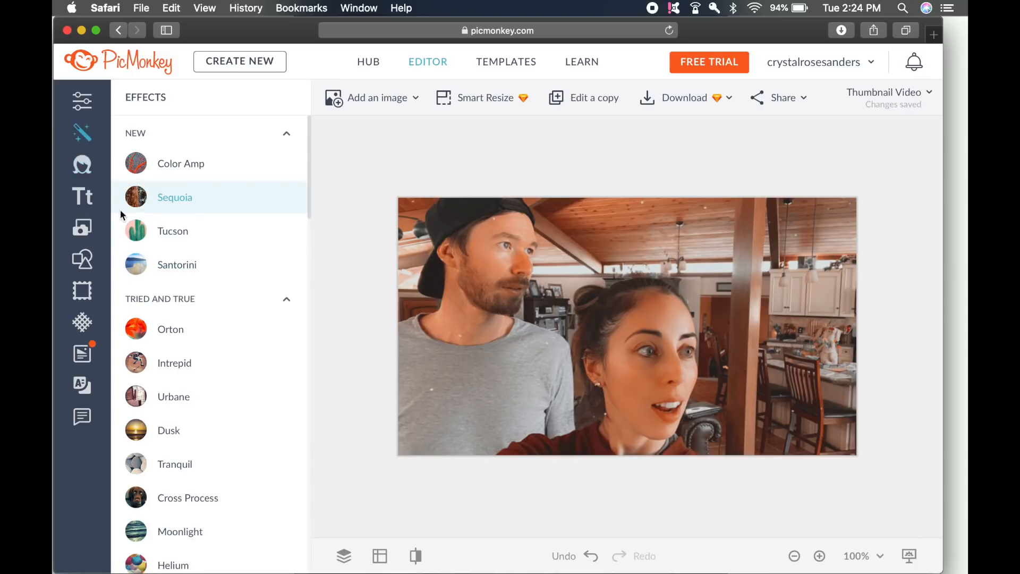
left_click(83, 100)
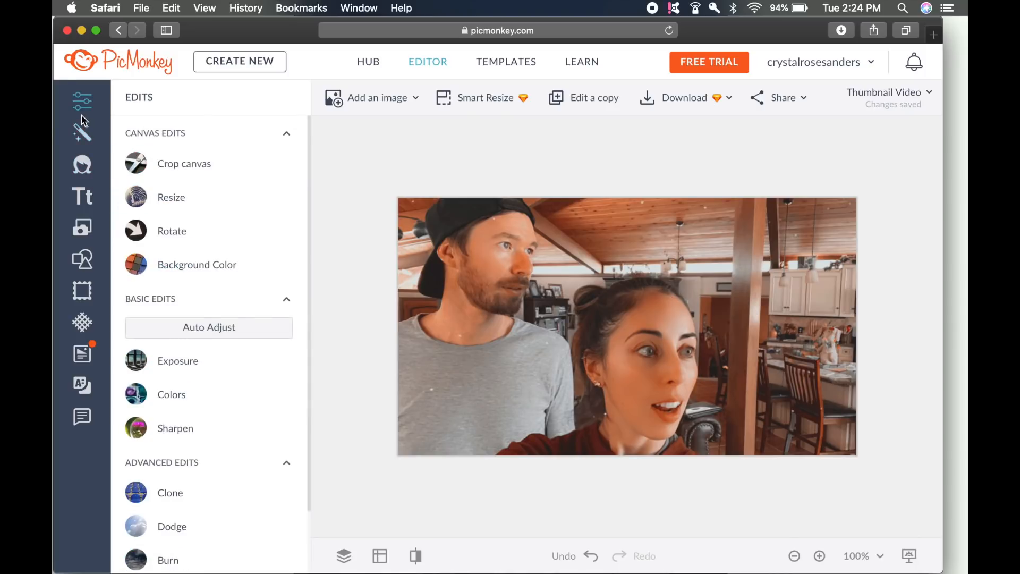
left_click(196, 334)
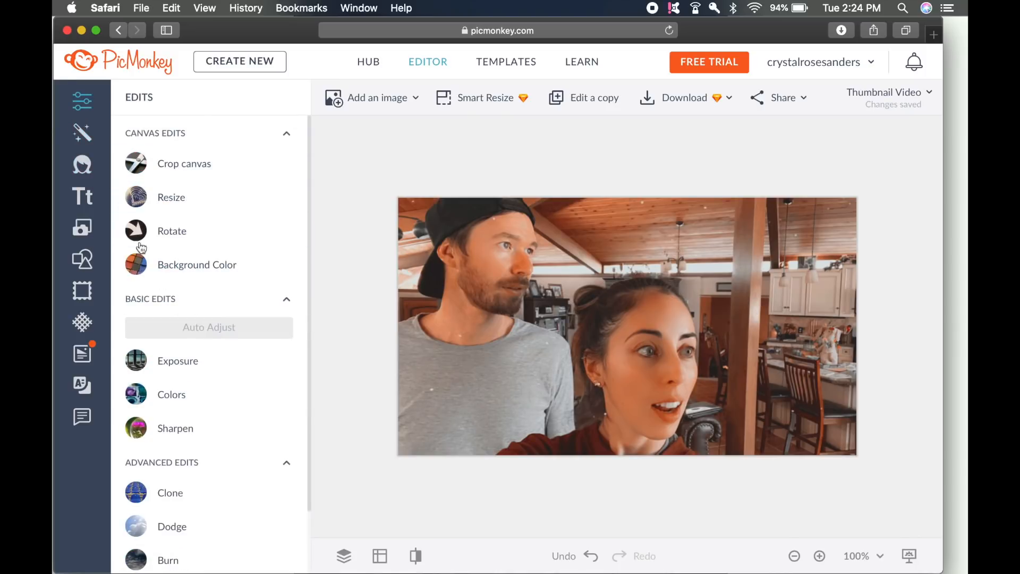
- Apply the Color Amp effect to the background photo with desaturation set to 23%
left_click(82, 130)
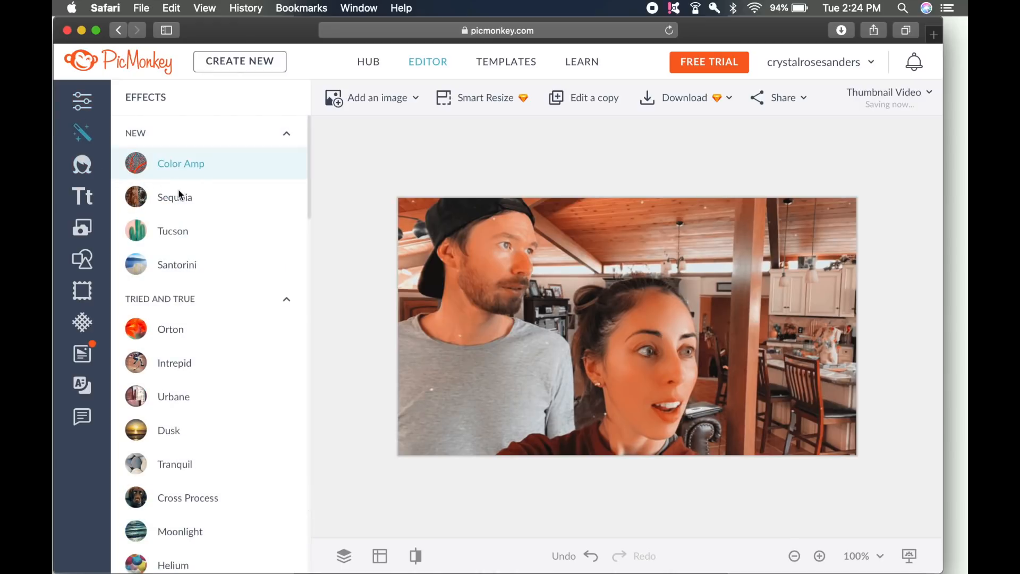
left_click(180, 169)
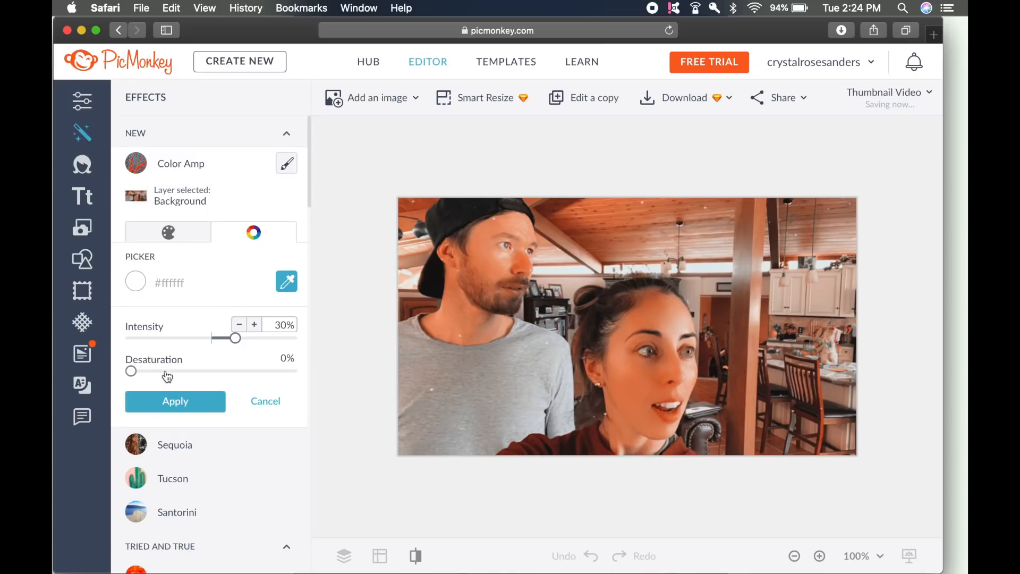
left_click_drag(132, 372, 158, 381)
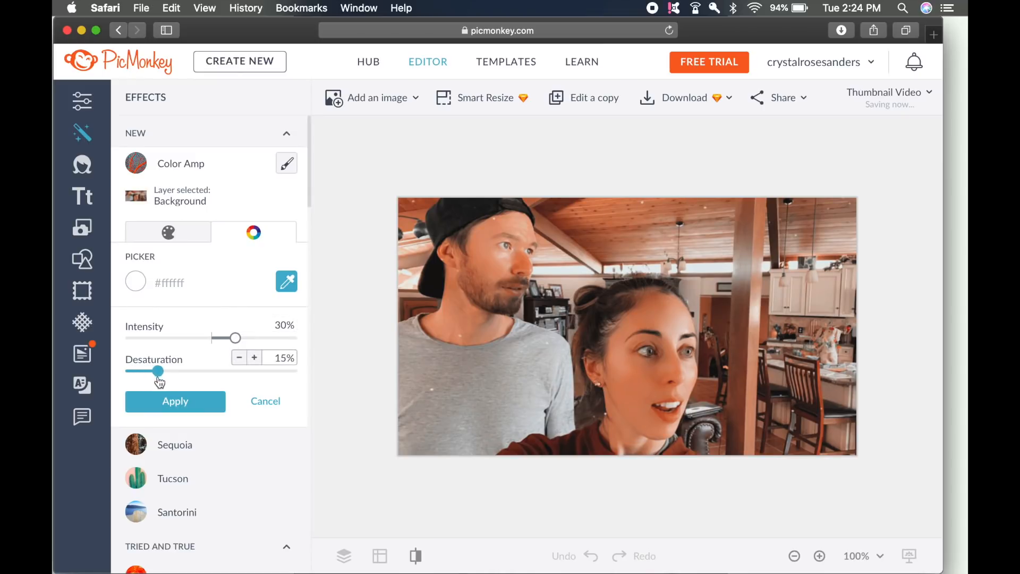
left_click(169, 406)
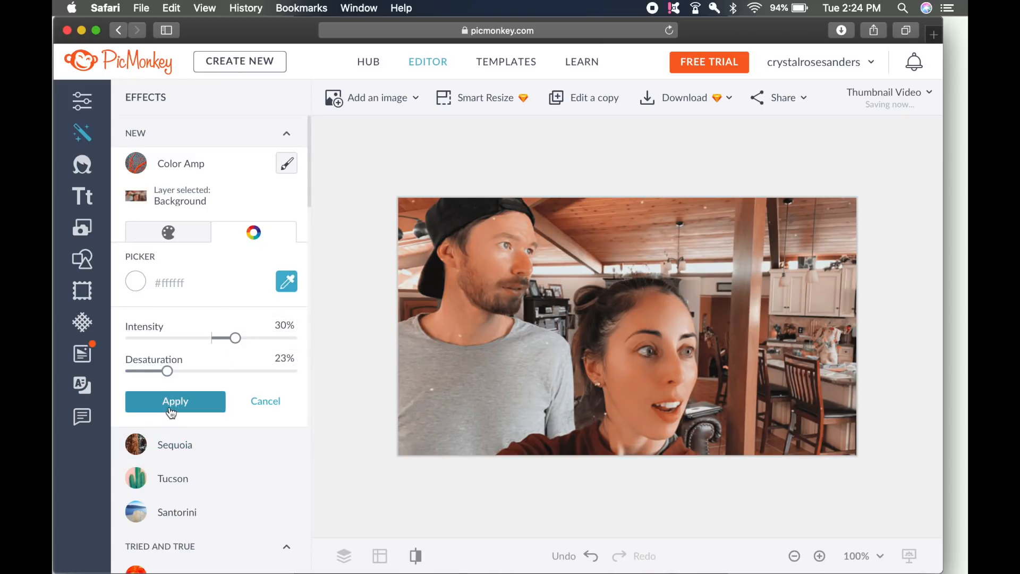
- Add a text box to the photo reading "HOW TO MAKE THUMBNAILS"
left_click(96, 206)
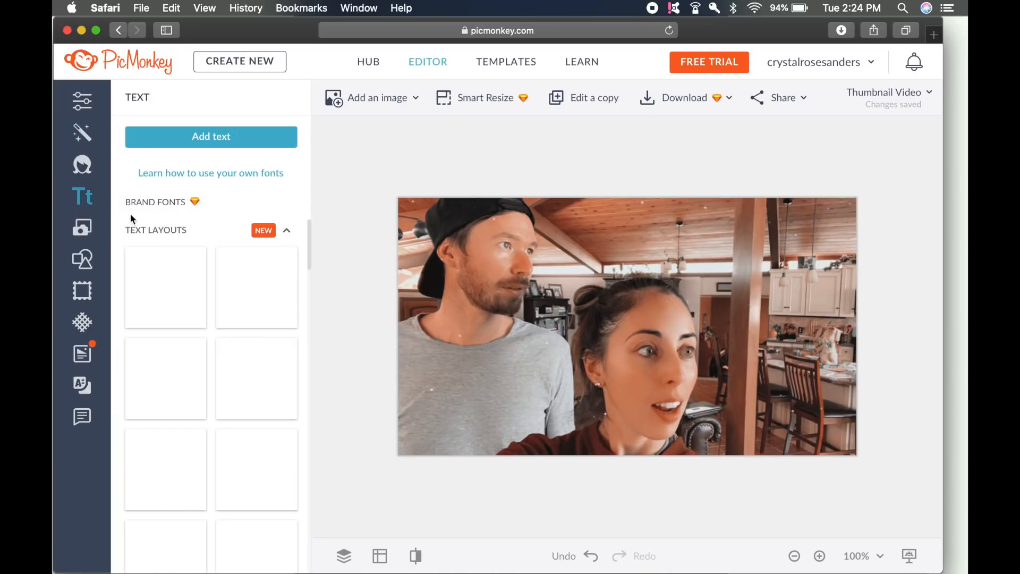
left_click(201, 136)
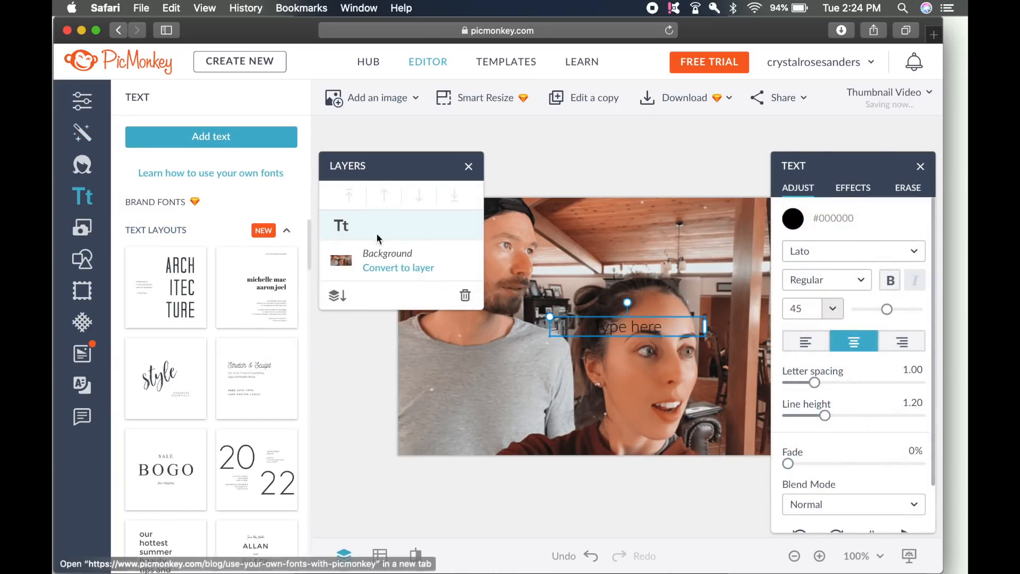
left_click(615, 326)
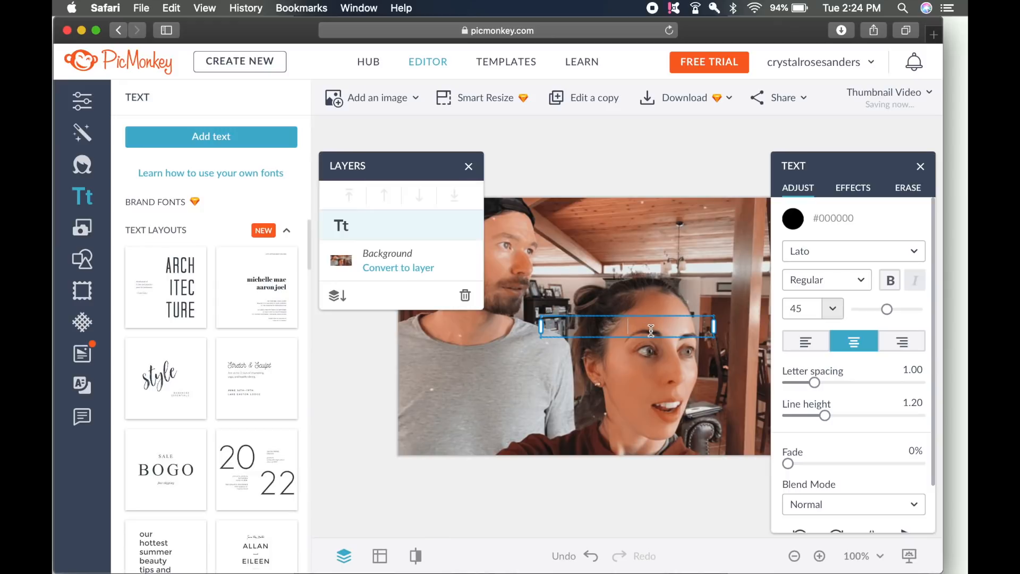
type("HOW TO MAKE THUM")
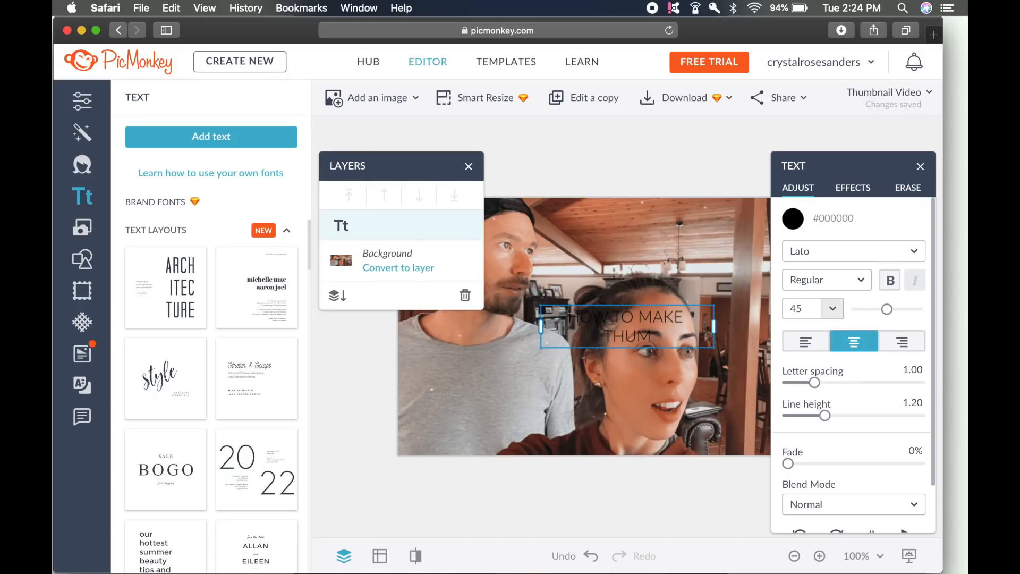
type("BNAILS")
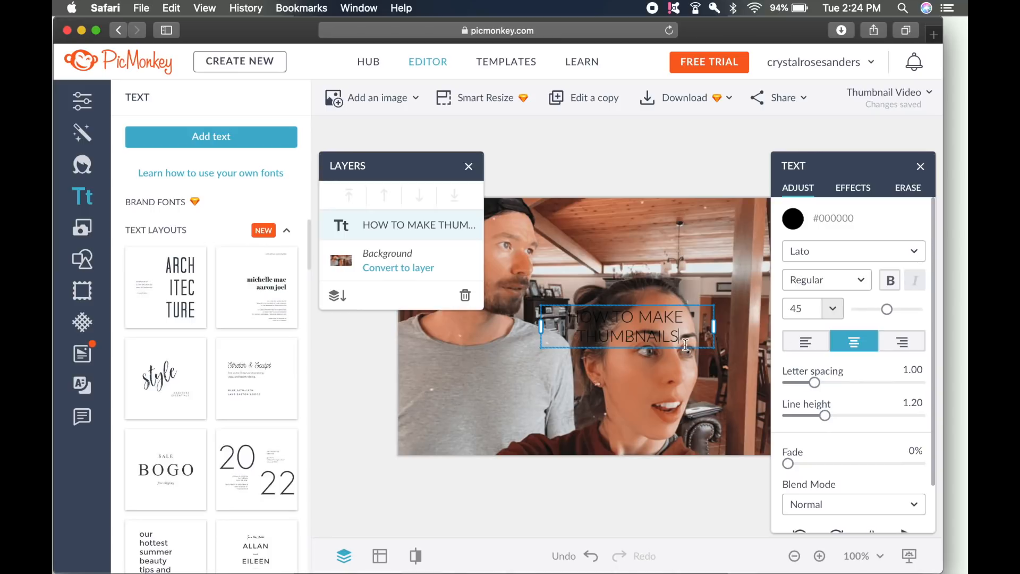
- Make the whole "HOW TO MAKE THUMBNAILS" text bold and change its font to Poetsen One
left_click_drag(685, 336, 538, 301)
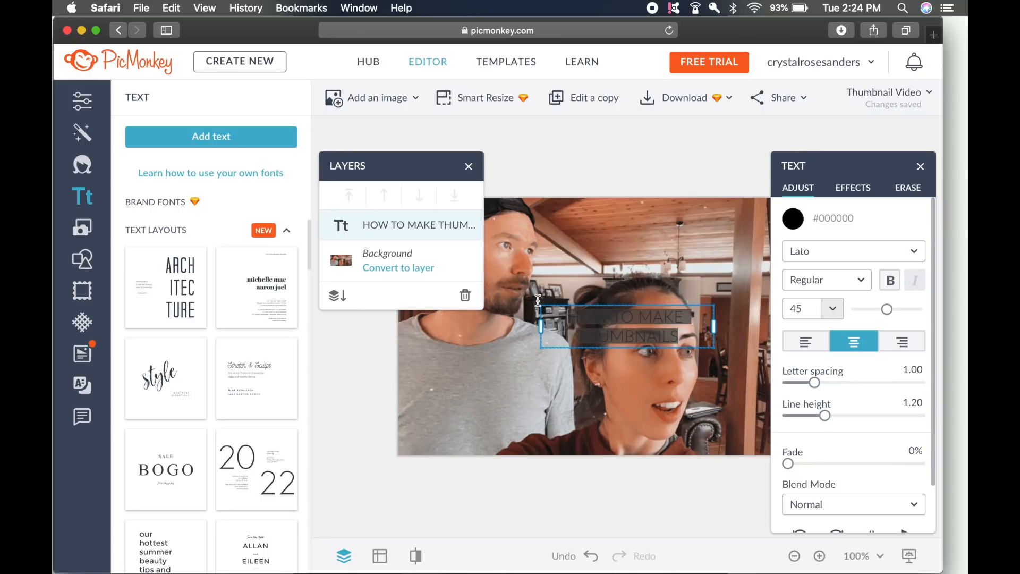
left_click(891, 289)
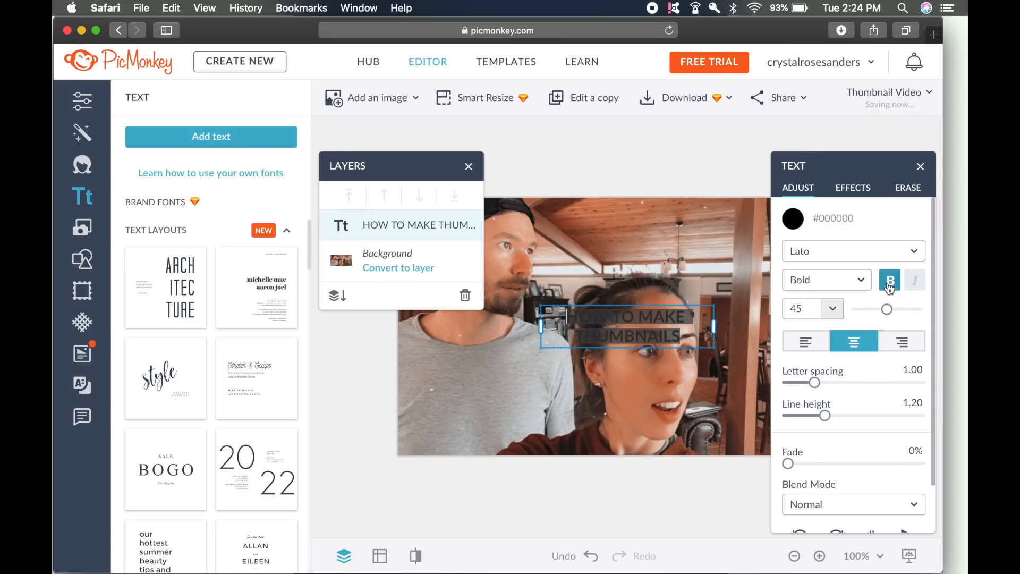
left_click(911, 252)
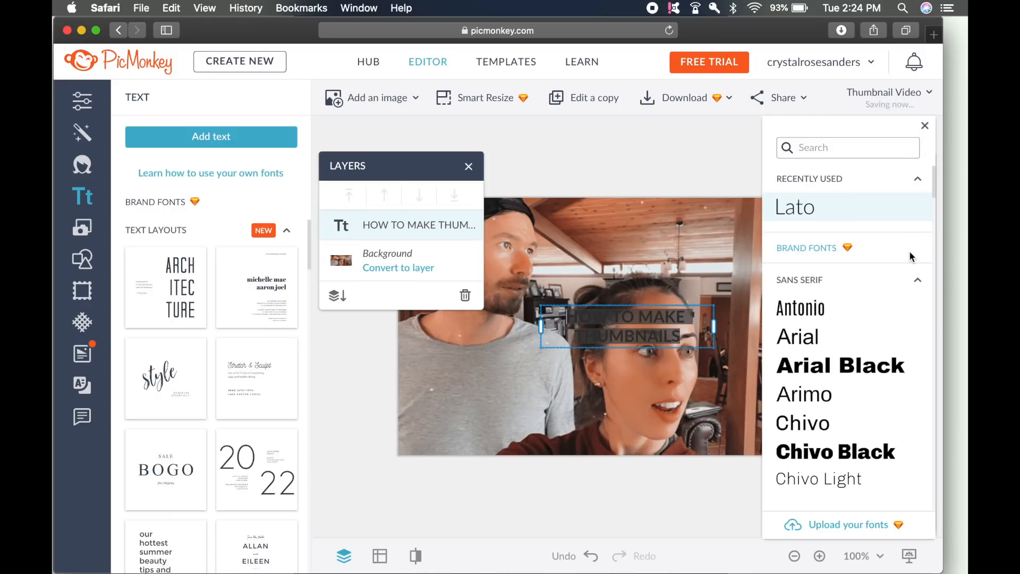
scroll(835, 439, "down", 1)
scroll(835, 439, "down", 3)
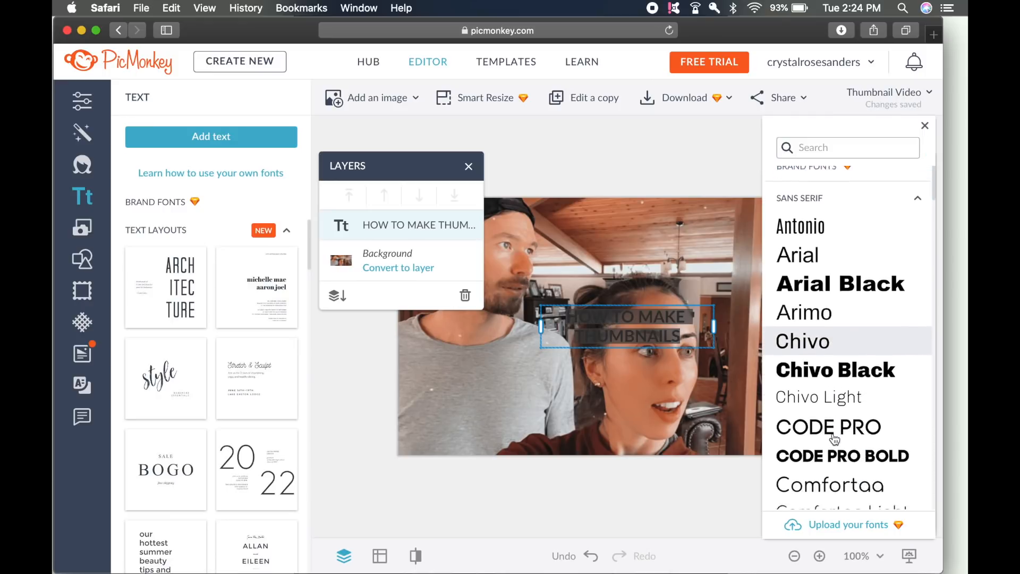
scroll(835, 441, "up", 4)
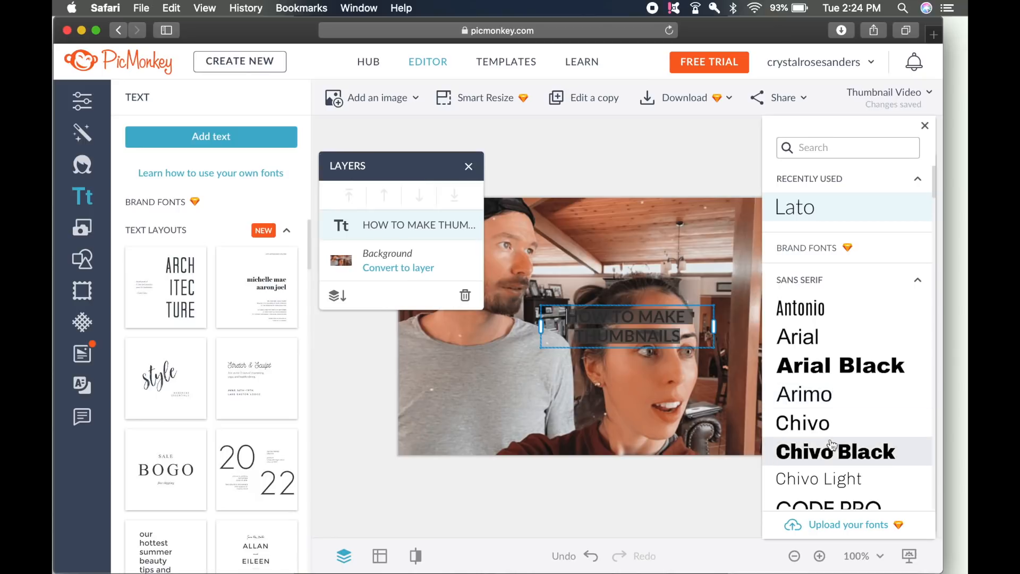
scroll(830, 452, "down", 4)
scroll(831, 456, "down", 7)
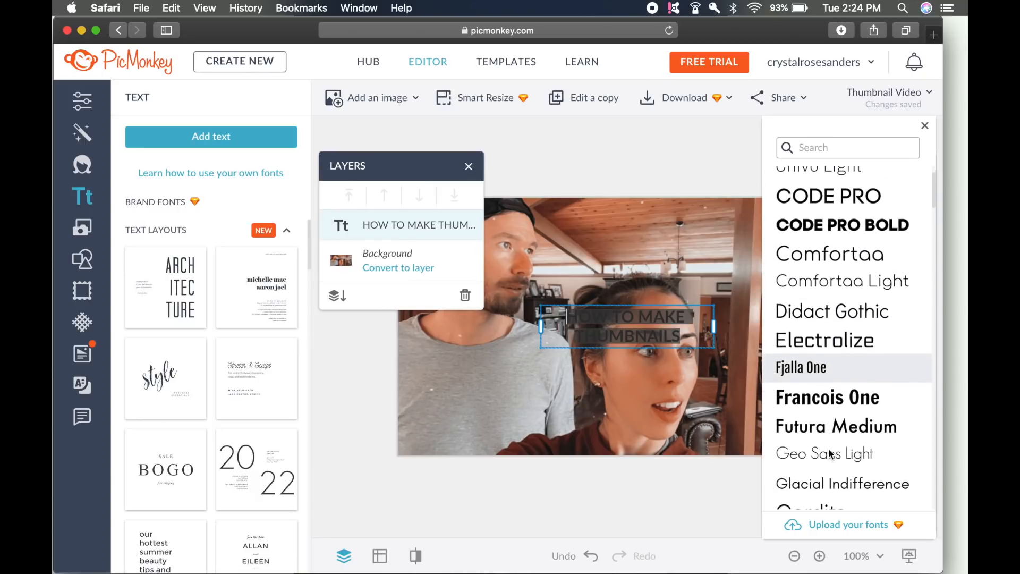
scroll(831, 455, "down", 6)
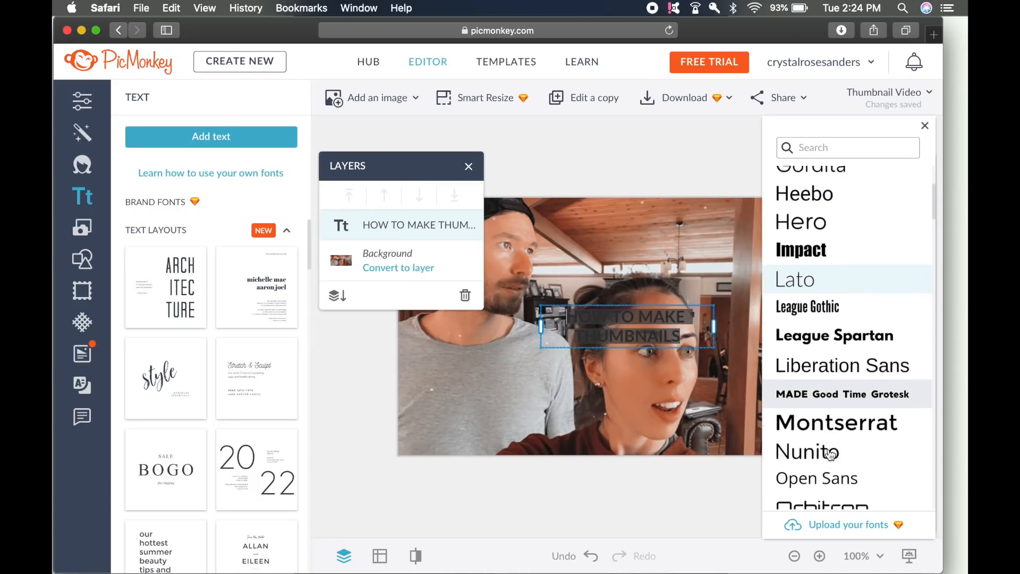
scroll(831, 454, "down", 2)
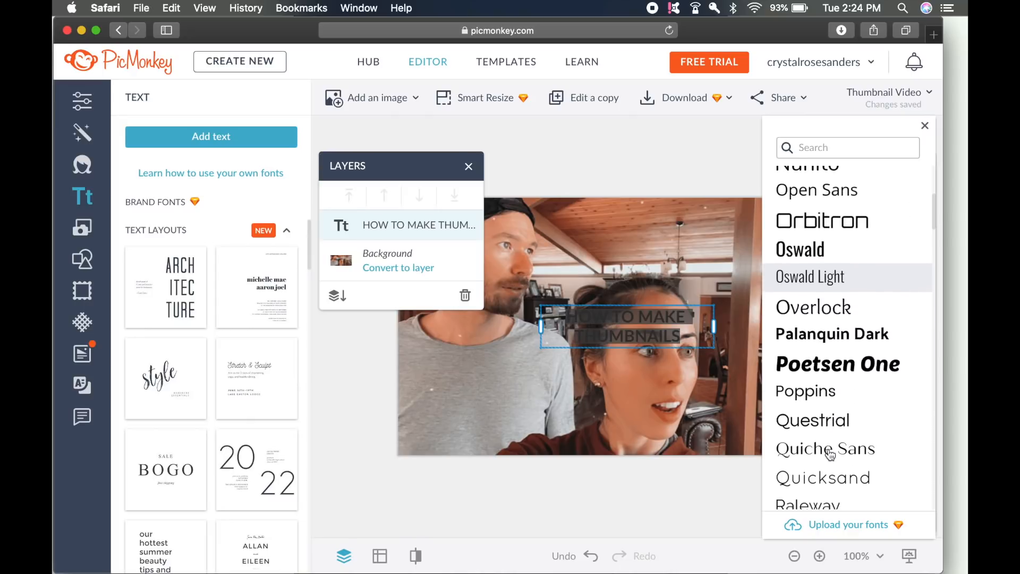
left_click(847, 348)
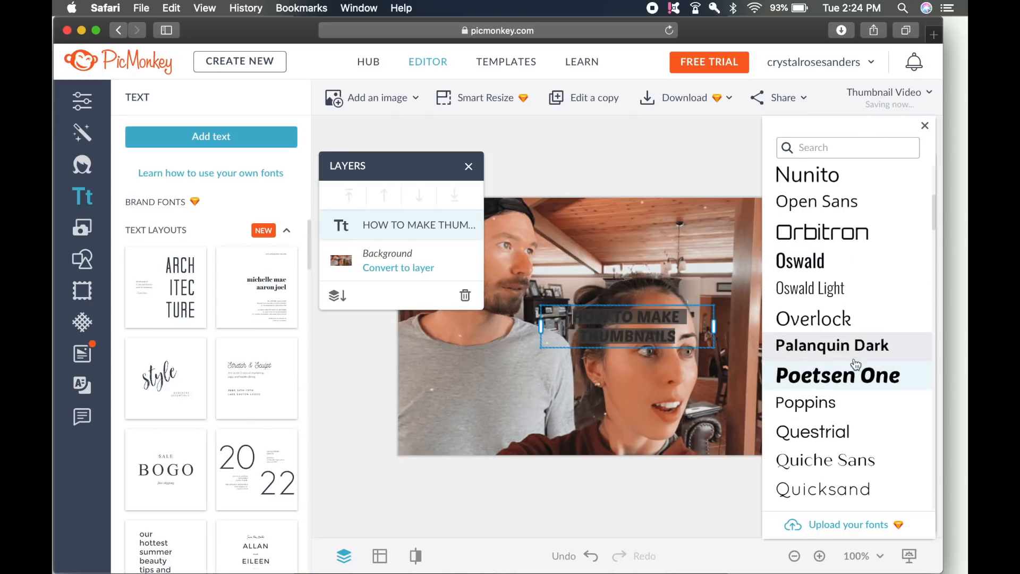
left_click(924, 125)
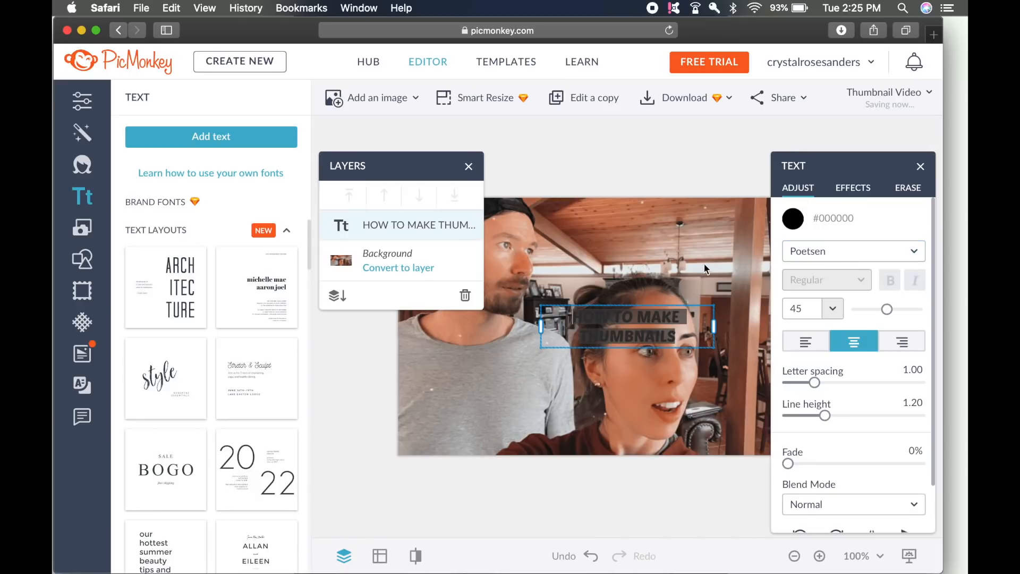
- Set the font size of the "HOW TO MAKE THUMBNAILS" title to 72
left_click(827, 315)
scroll(810, 384, "down", 1)
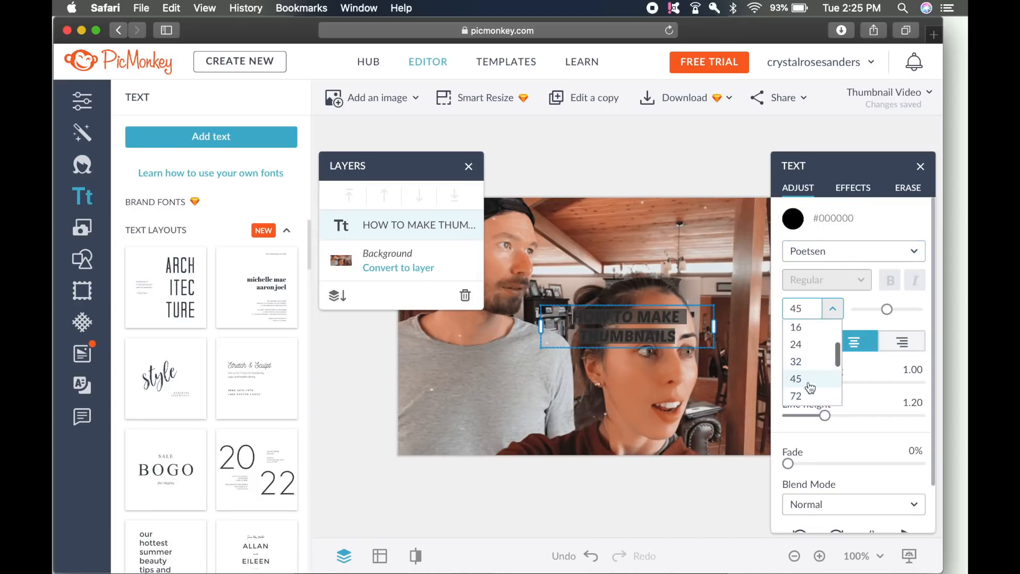
left_click(806, 396)
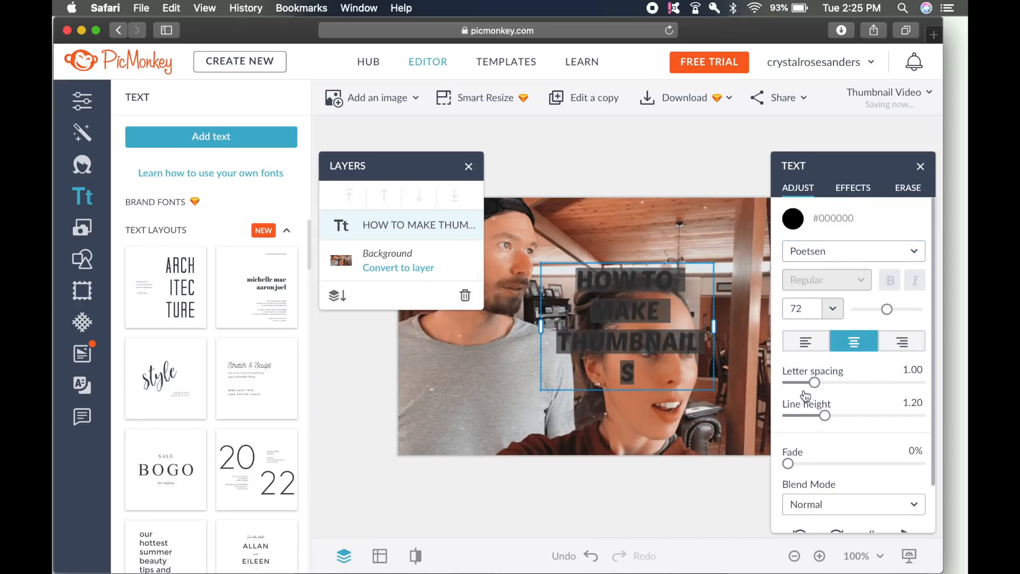
- Move the title to the photo's upper-right area and resize its text box to fit two lines at size 75
left_click(920, 167)
left_click_drag(666, 298, 779, 243)
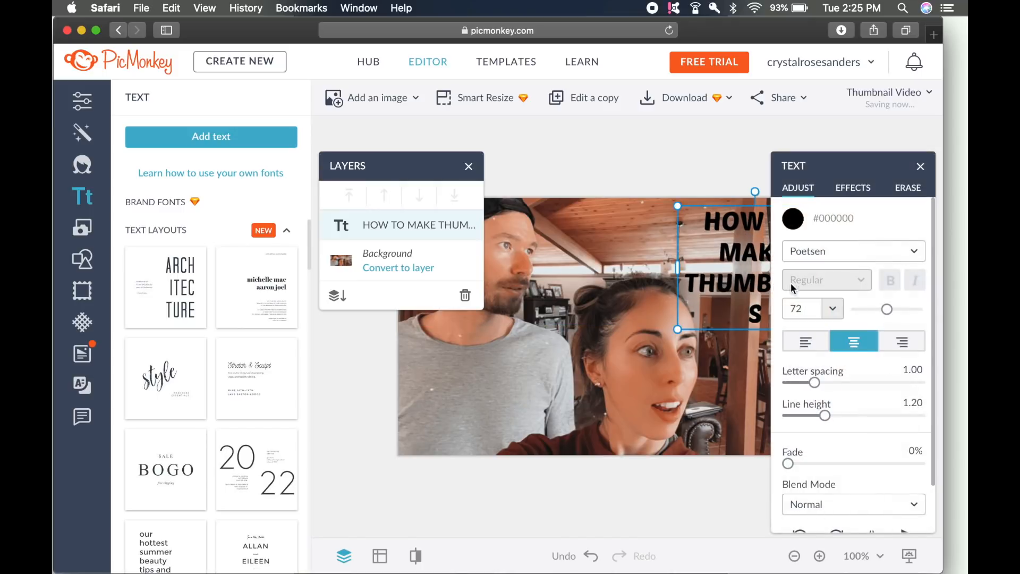
left_click_drag(677, 330, 670, 321)
left_click_drag(671, 270, 641, 270)
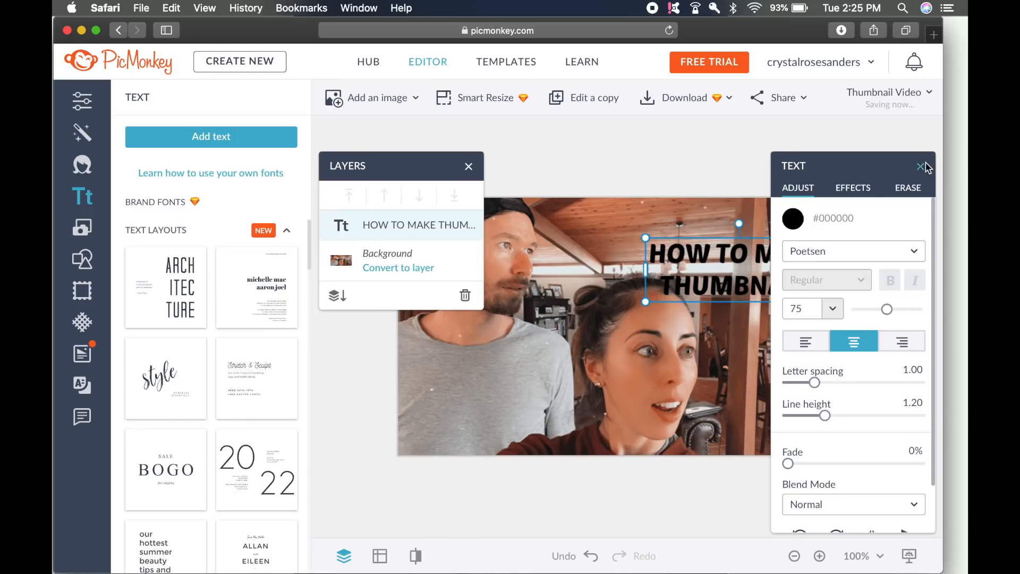
left_click_drag(733, 271, 748, 251)
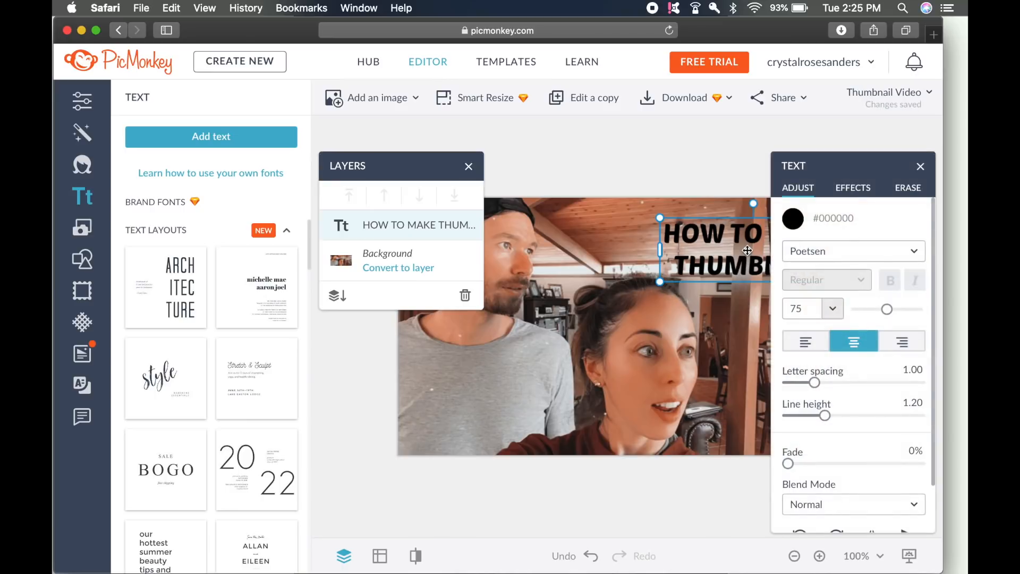
- Add an Outline effect to the title in mint green #1affb2
left_click(863, 191)
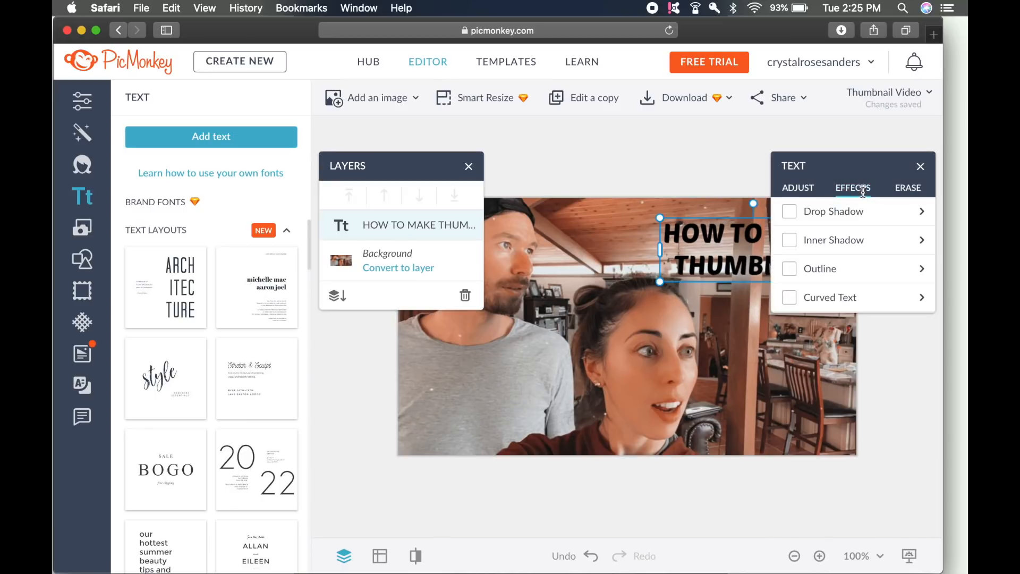
left_click(827, 269)
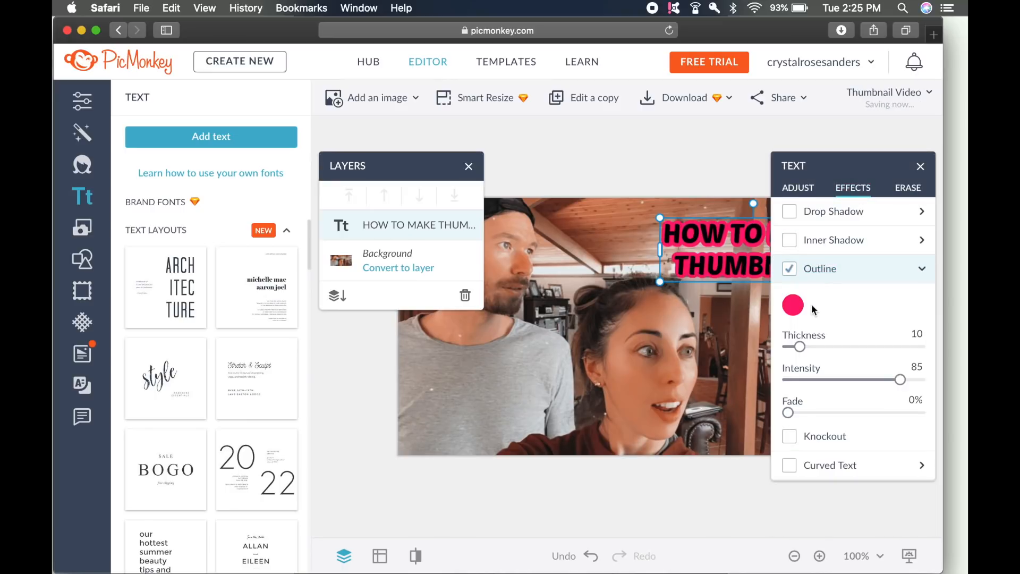
left_click(794, 305)
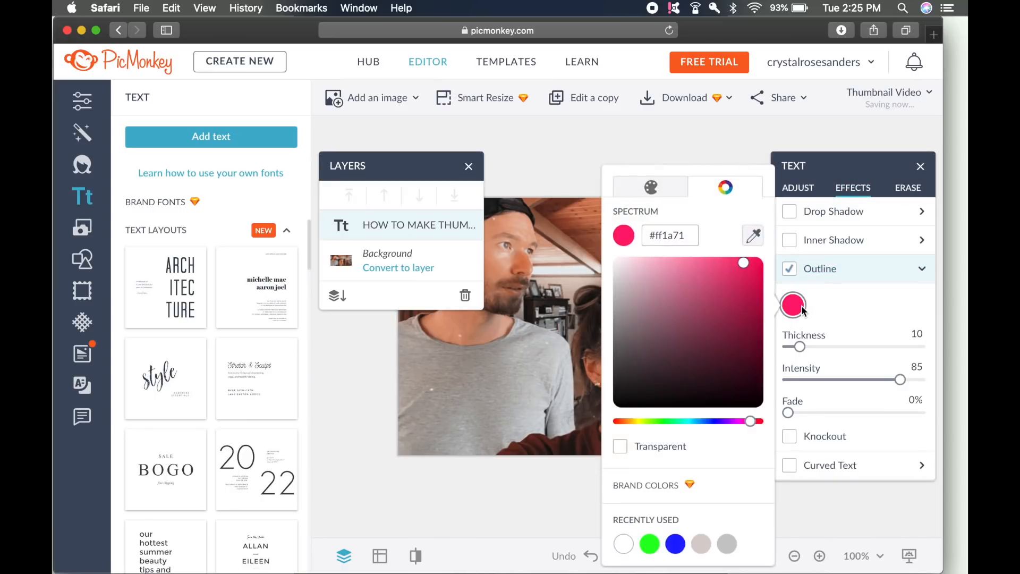
left_click(716, 421)
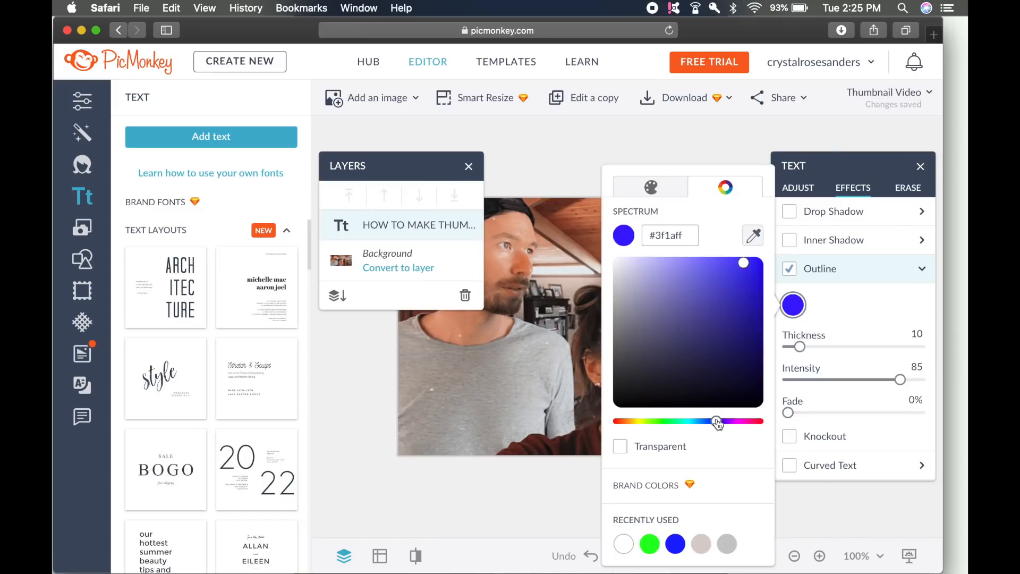
left_click_drag(735, 422, 661, 421)
left_click(710, 421)
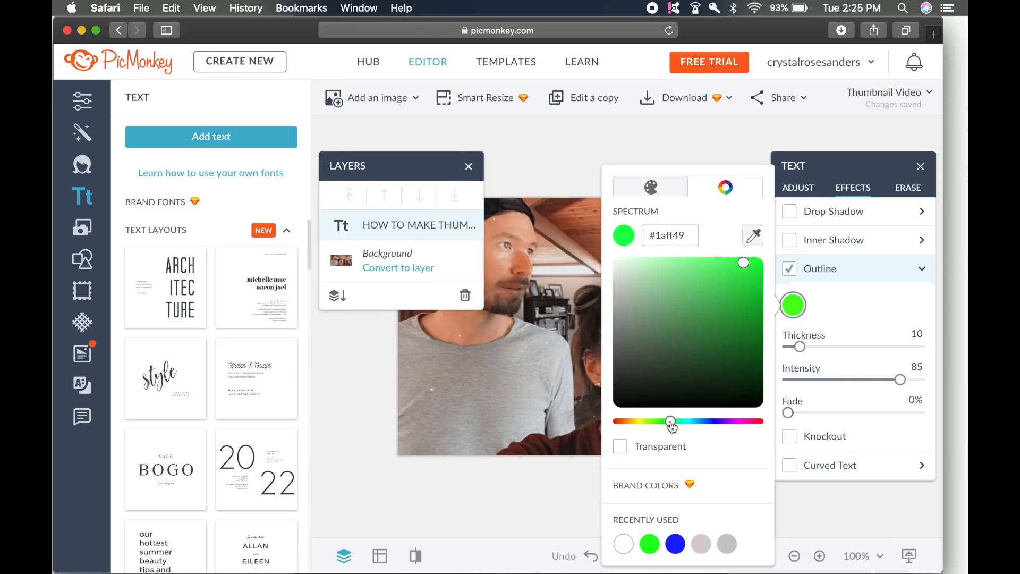
left_click(681, 422)
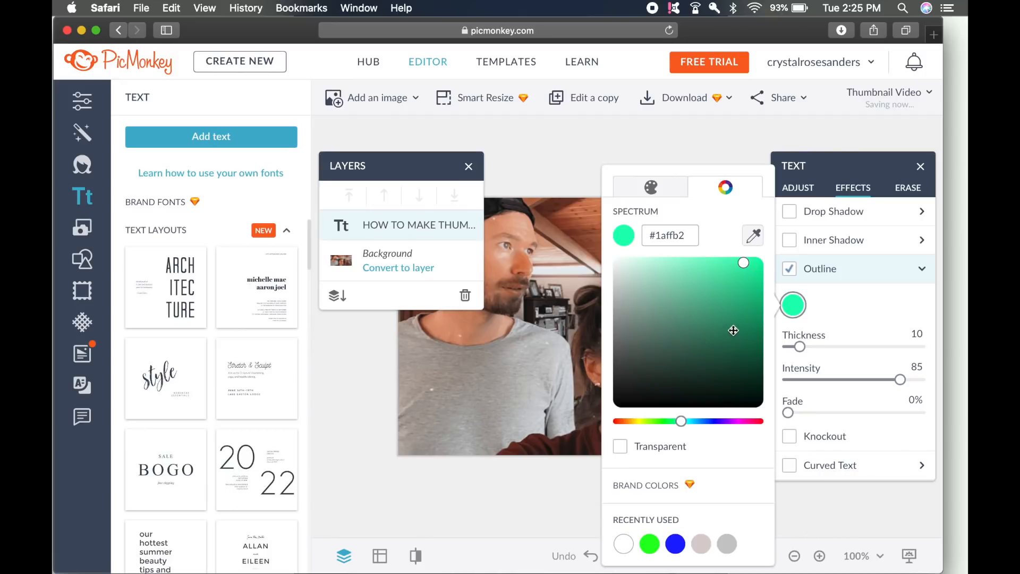
left_click(925, 174)
left_click(919, 168)
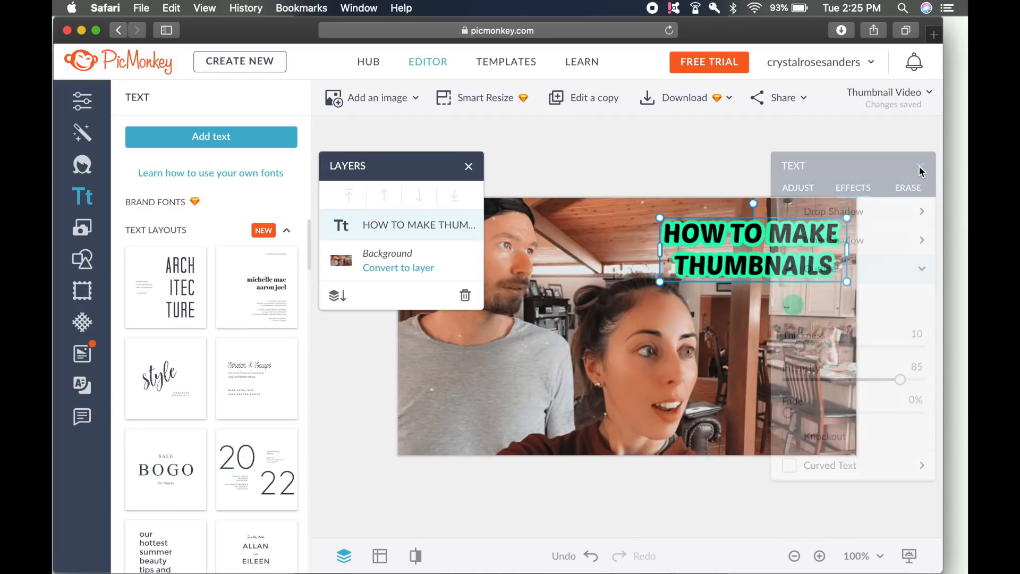
- Enlarge the outlined title to size 95, extending it toward the photo's upper edge and the man's face
left_click(663, 225)
left_click_drag(658, 218, 610, 201)
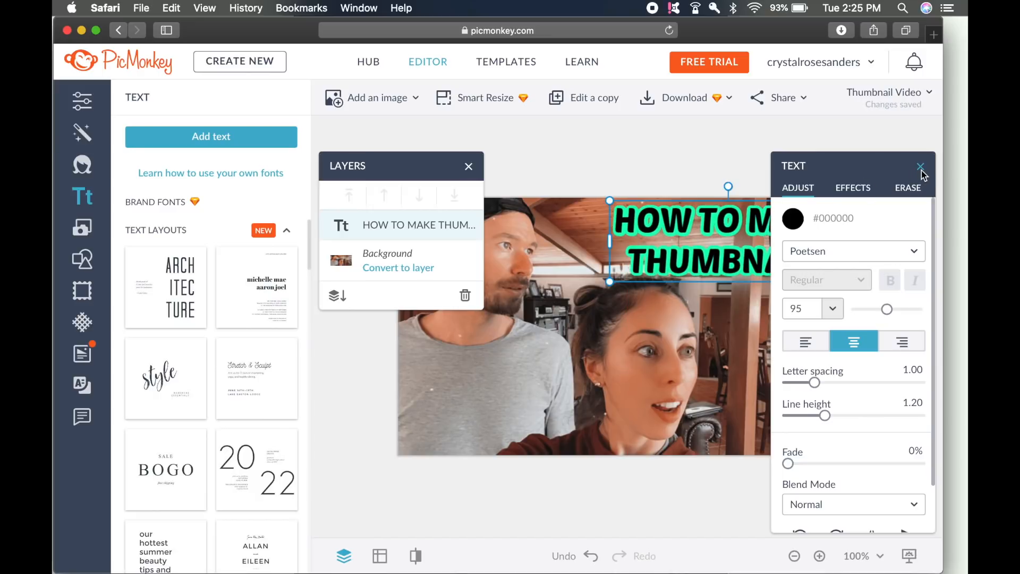
left_click(921, 167)
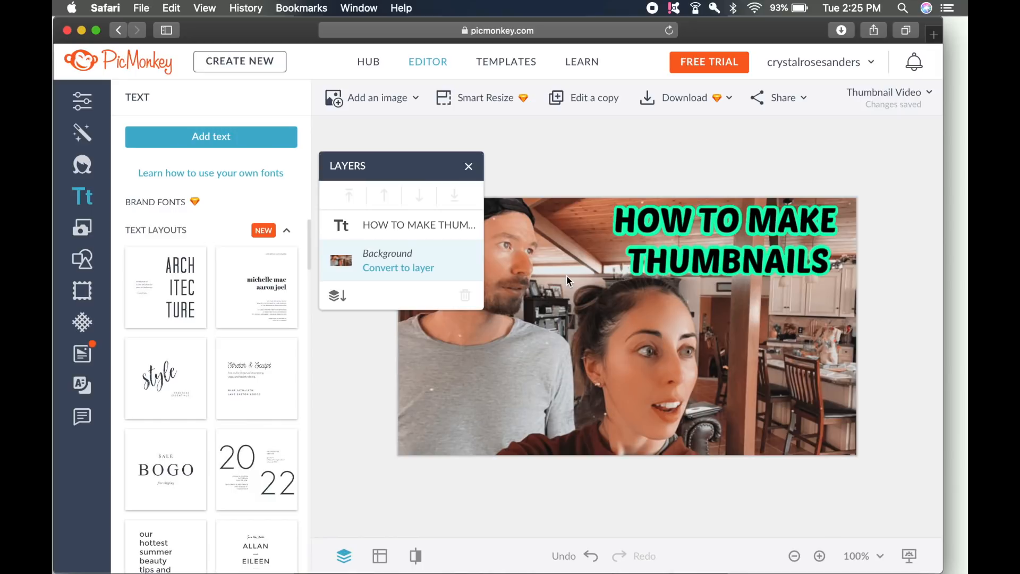
- Add a second text box to the photo reading "FOR FREE!"
left_click(231, 143)
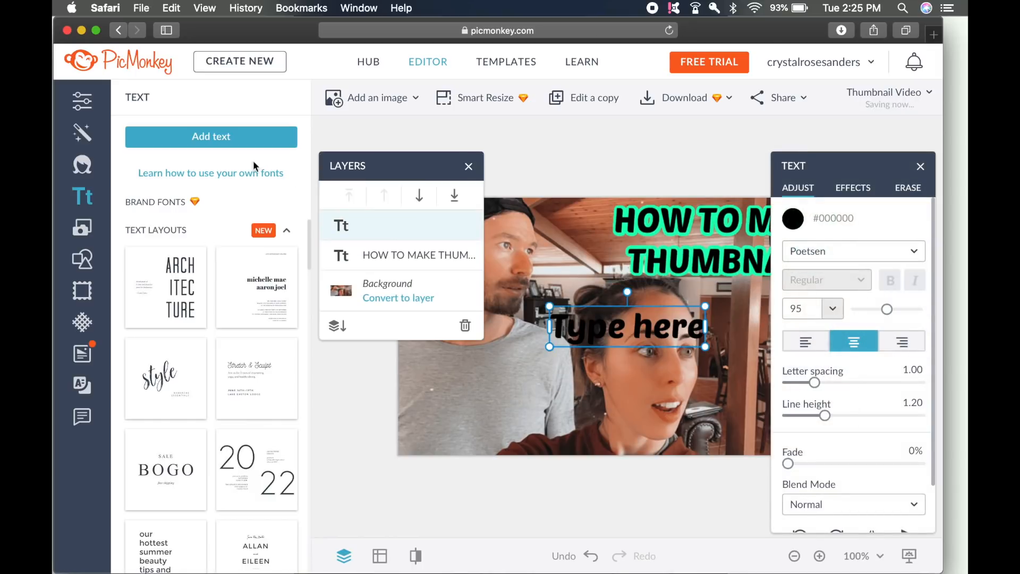
double_click(614, 331)
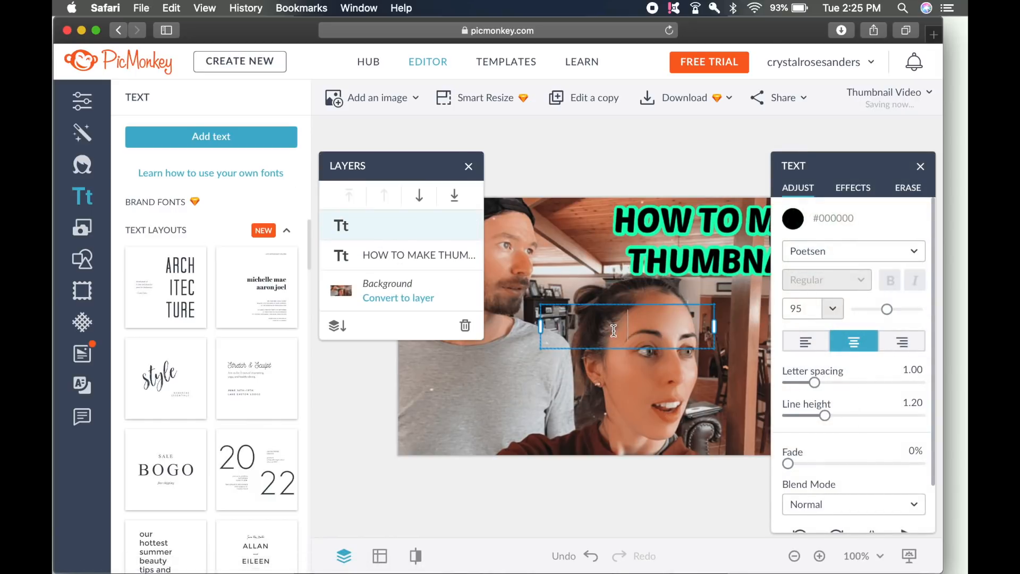
type("FOR FREE!")
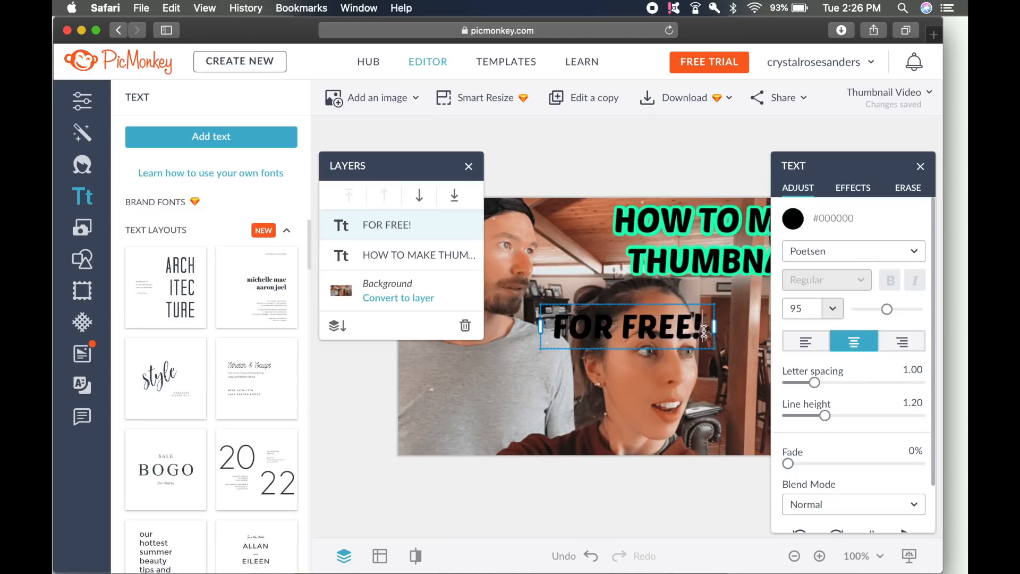
- Add an Outline effect to the "FOR FREE!" text in red #fb0303
left_click_drag(704, 333, 547, 334)
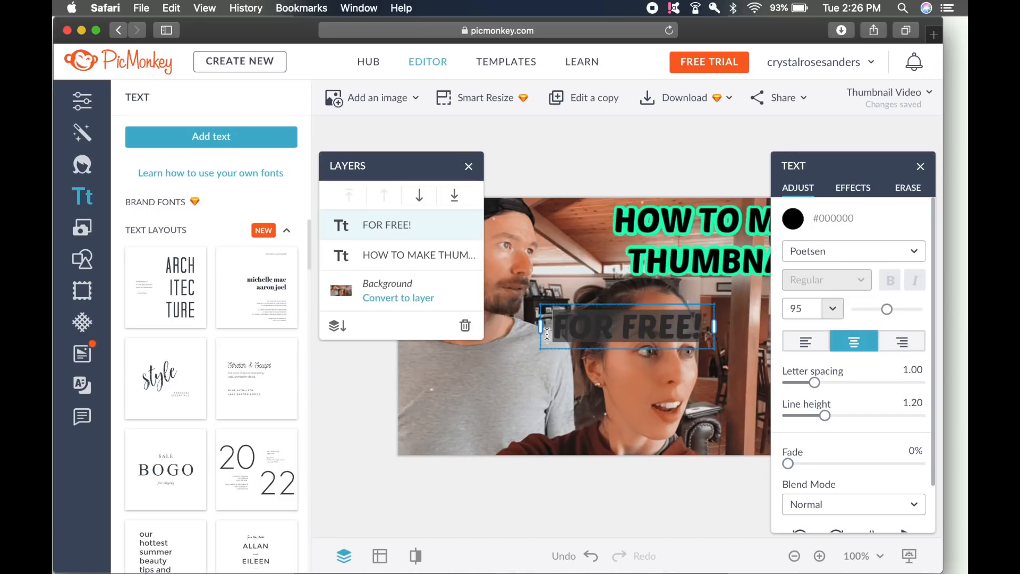
left_click(853, 187)
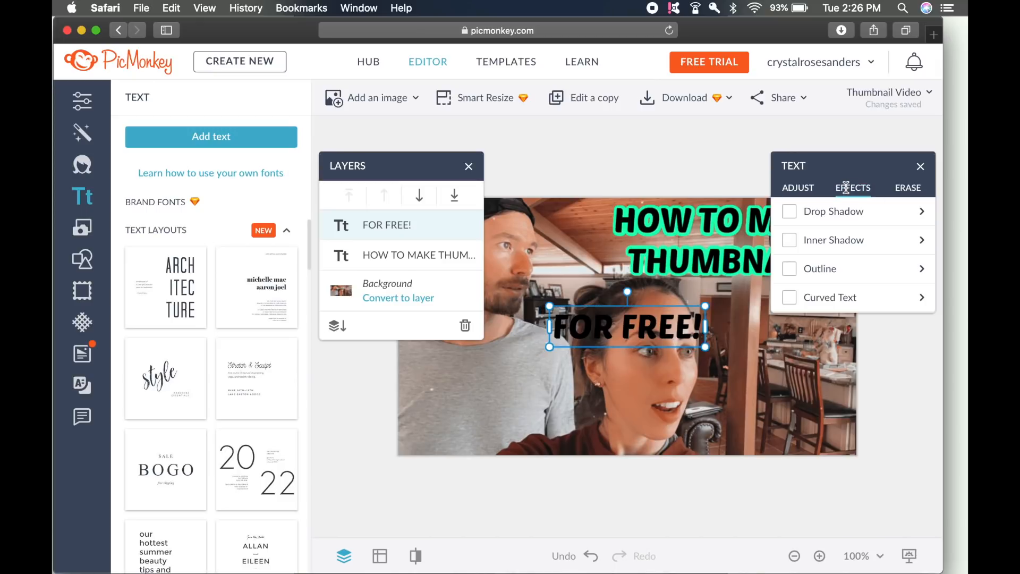
left_click(869, 270)
left_click(797, 305)
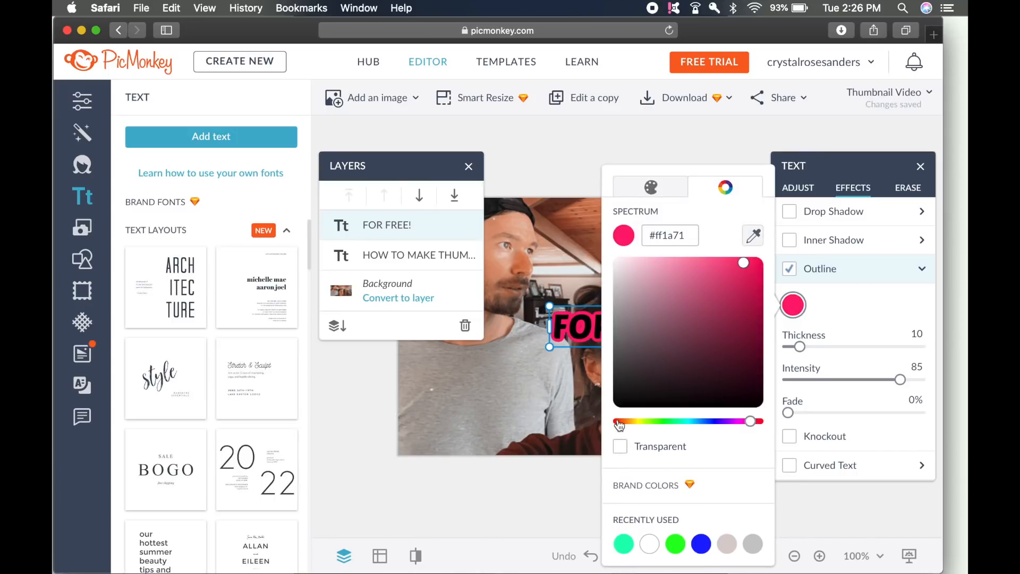
left_click_drag(751, 424, 765, 424)
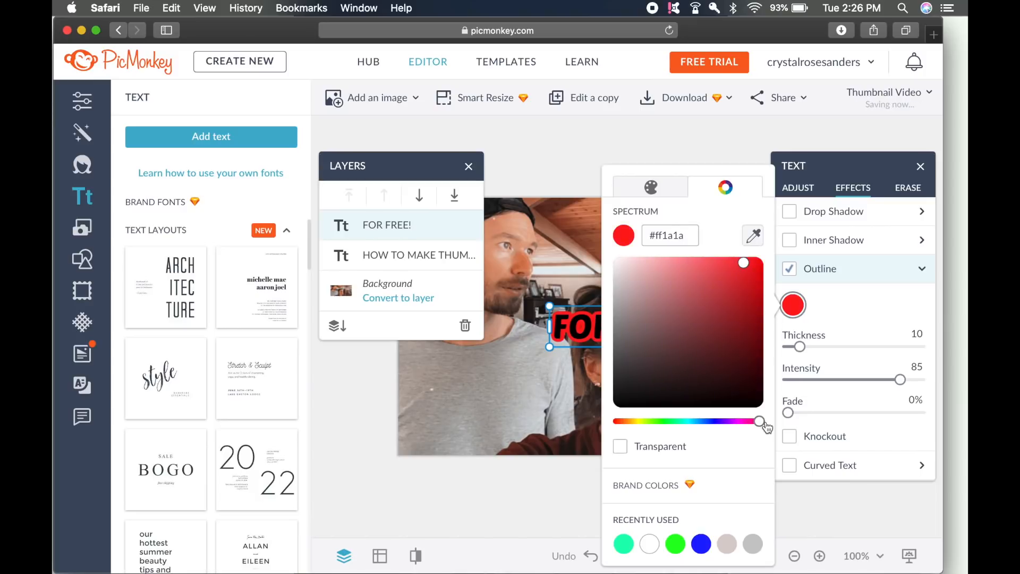
left_click(757, 266)
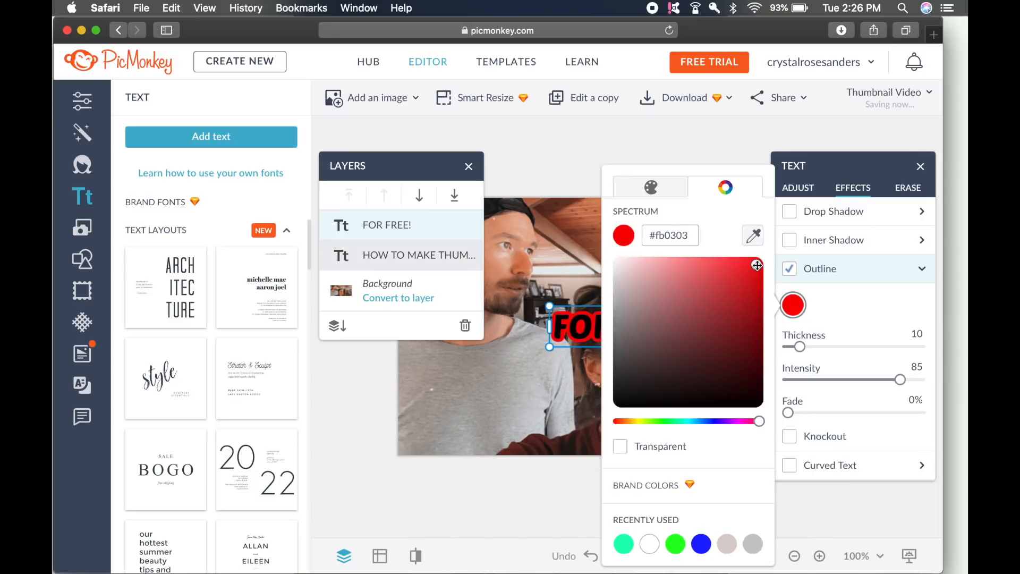
left_click(923, 168)
- Move the "FOR FREE!" text below the title, beside the woman's face at the photo's right edge
left_click_drag(649, 325, 731, 321)
left_click_drag(750, 322, 786, 345)
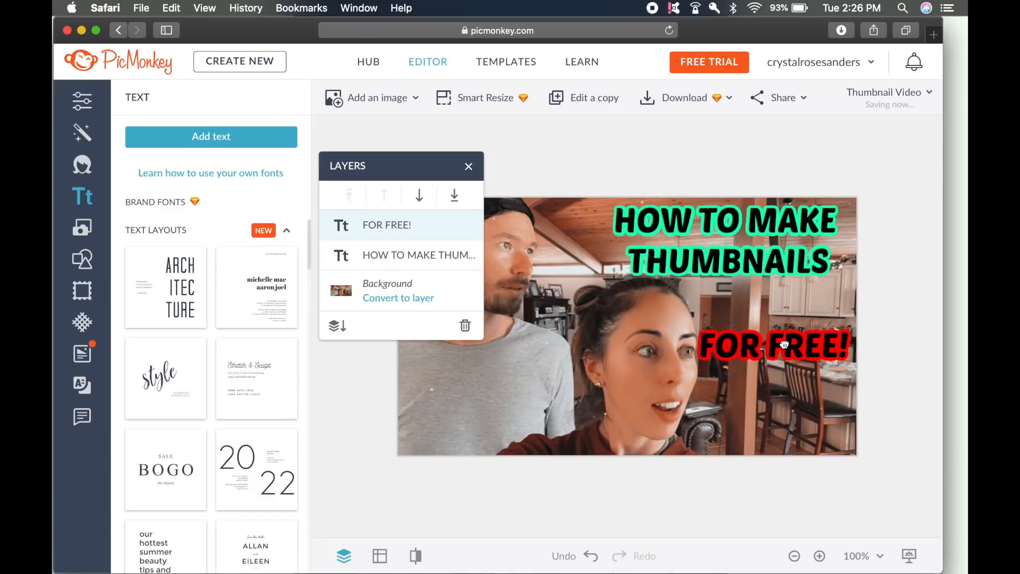
left_click(922, 168)
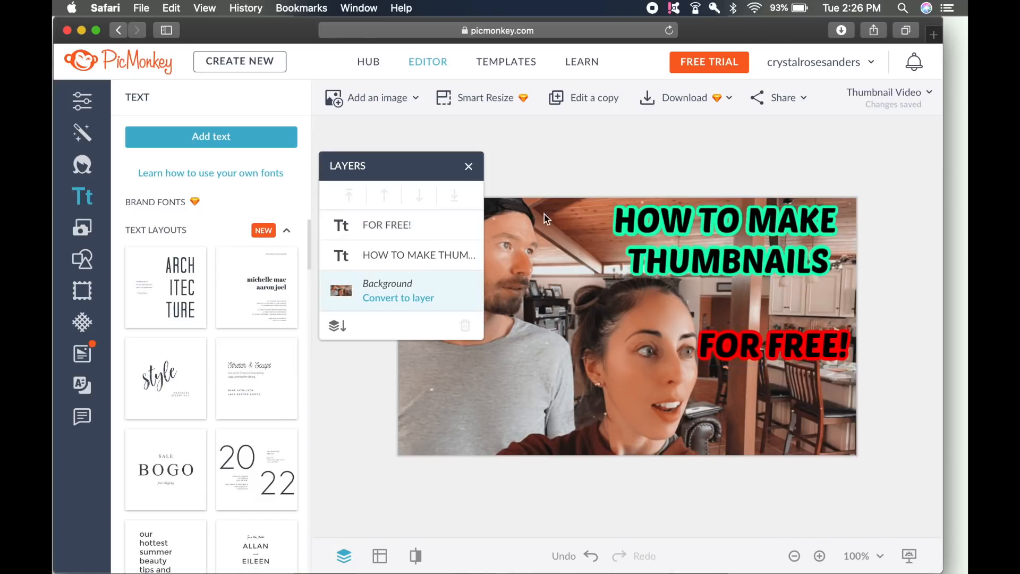
- Uncover the whole thumbnail by hiding the layers list and capture just the canvas area as a screenshot
left_click(470, 167)
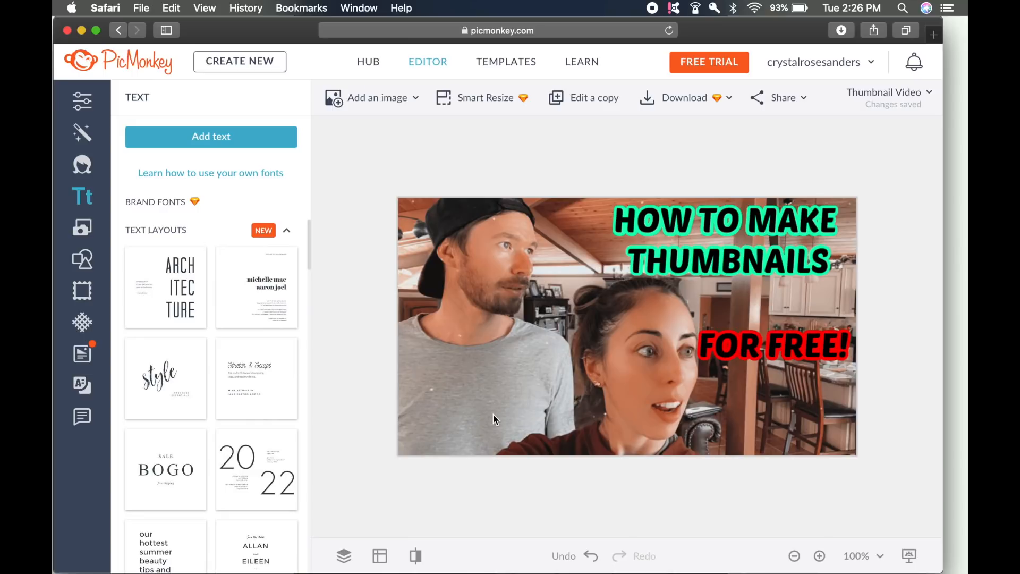
key("super+shift+4")
left_click_drag(401, 200, 856, 456)
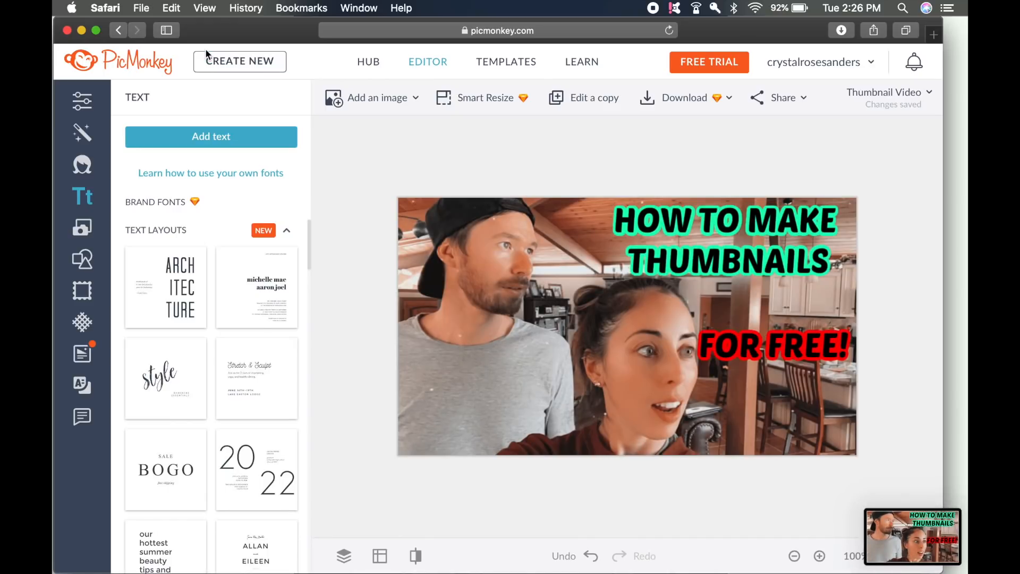